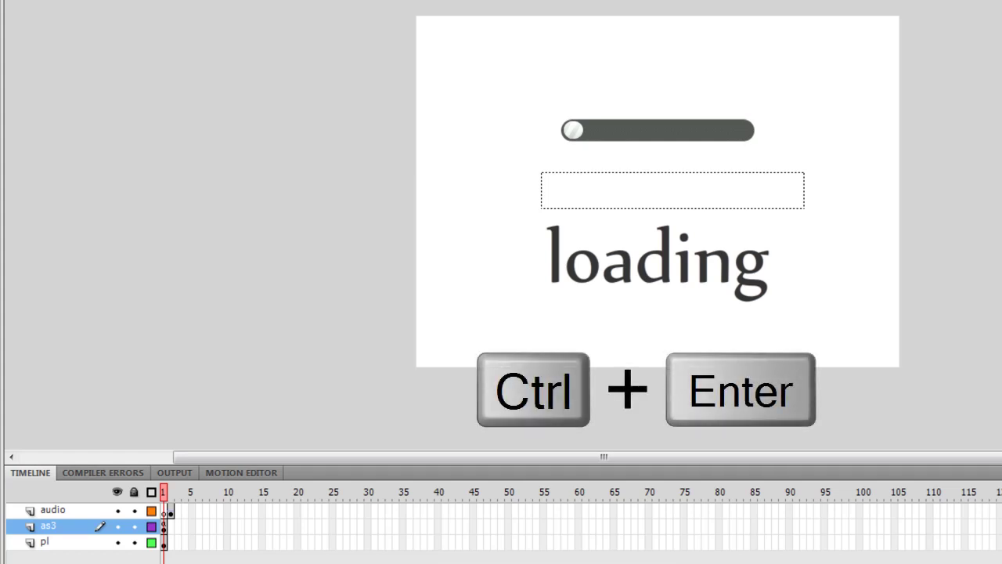
# Test the movie and watch the bar load to 99% before 'music playing now' appears.
pyautogui.hotkey('ctrl', 'Return')
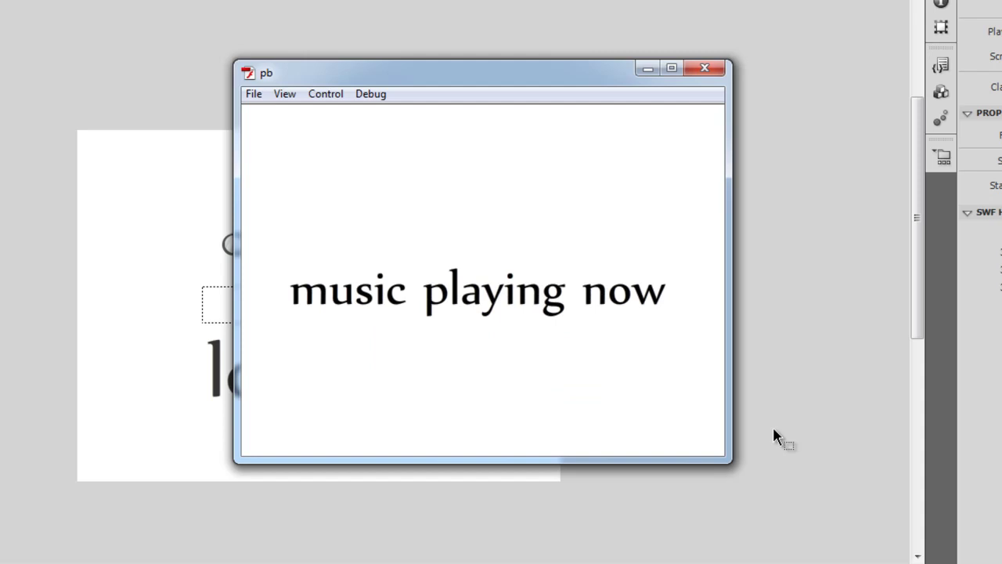
# Close the test player and choose the second bar style from Horizontal (Bars) on Preloaders.net.
pyautogui.click(704, 68)
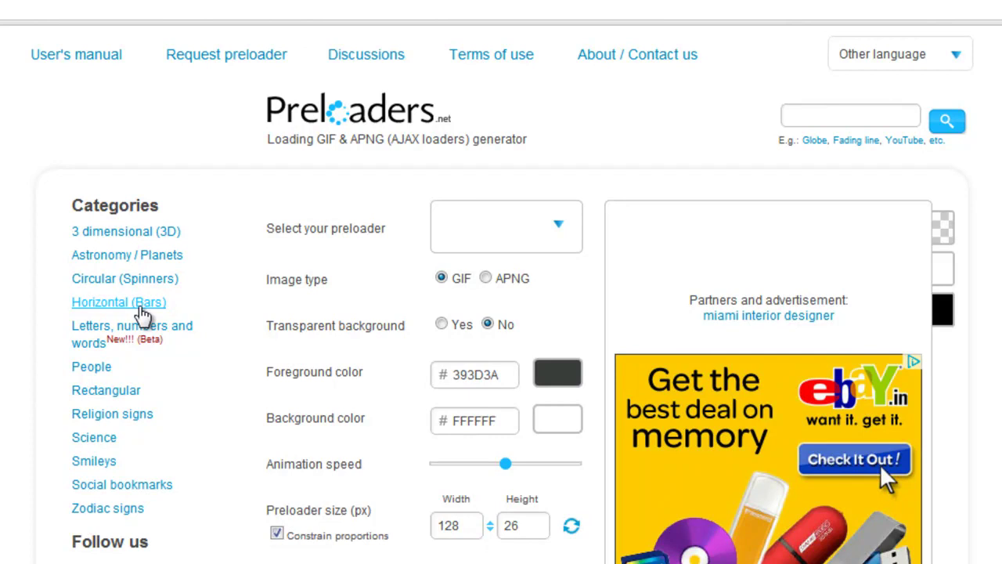
pyautogui.click(137, 304)
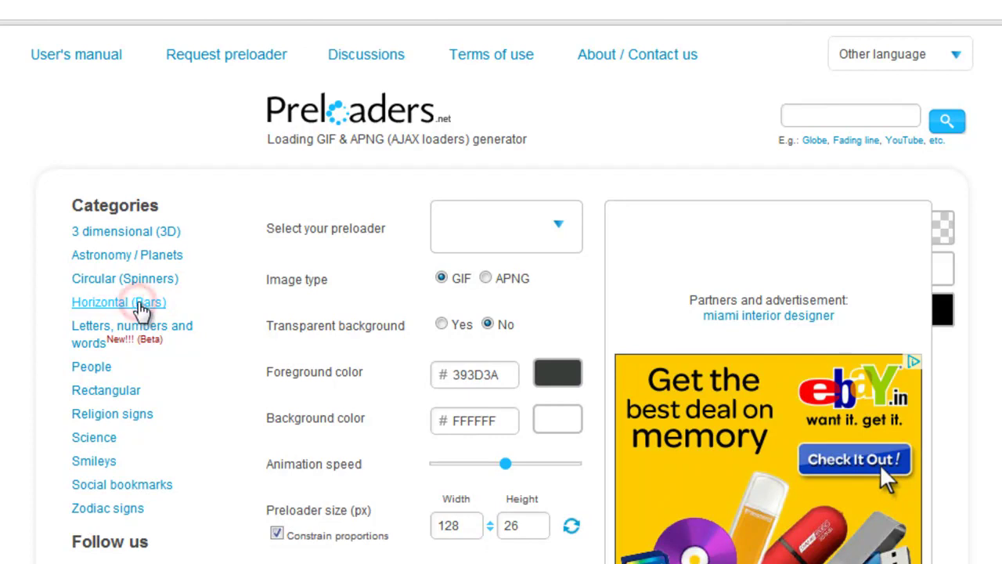
pyautogui.click(559, 228)
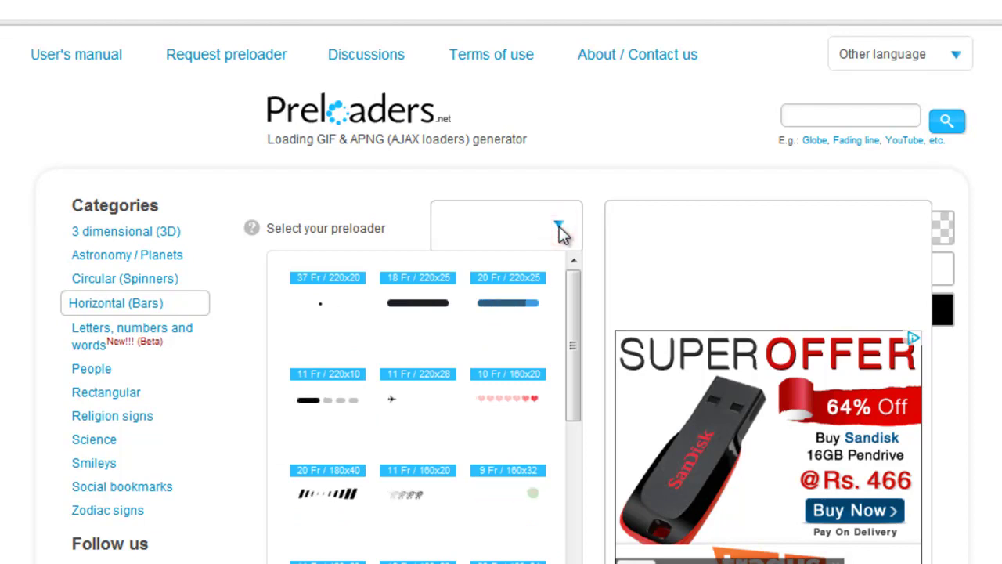
pyautogui.click(415, 307)
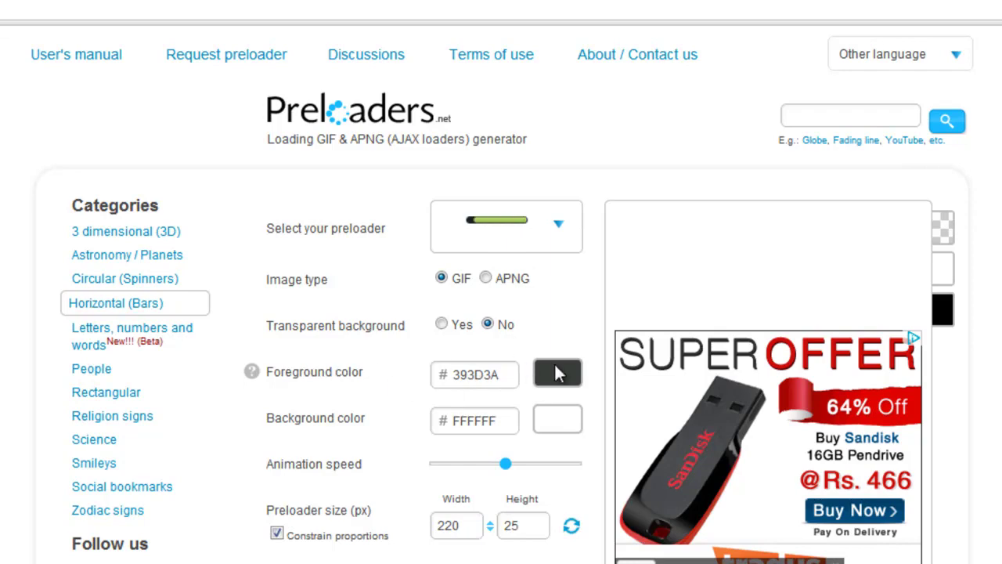
pyautogui.scroll(-4, 559, 420)
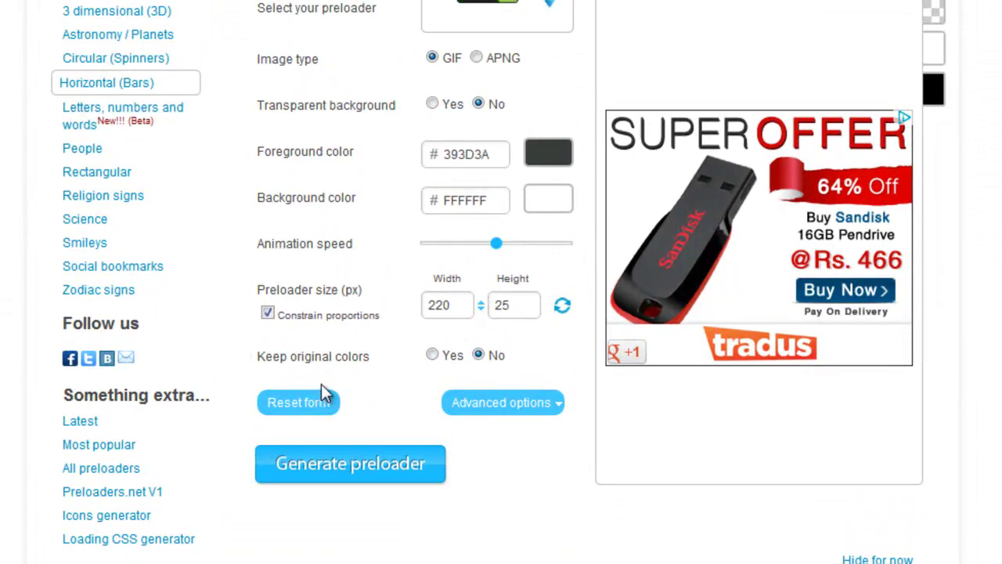
# Generate the 220 × 25 px bar preloader GIF and select the downloaded 292 file.
pyautogui.click(542, 407)
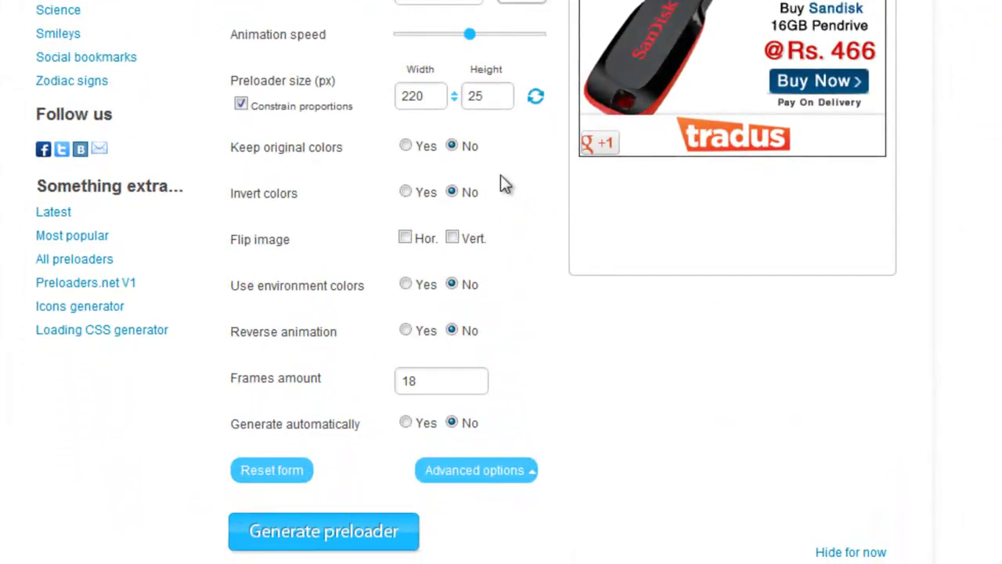
pyautogui.click(513, 471)
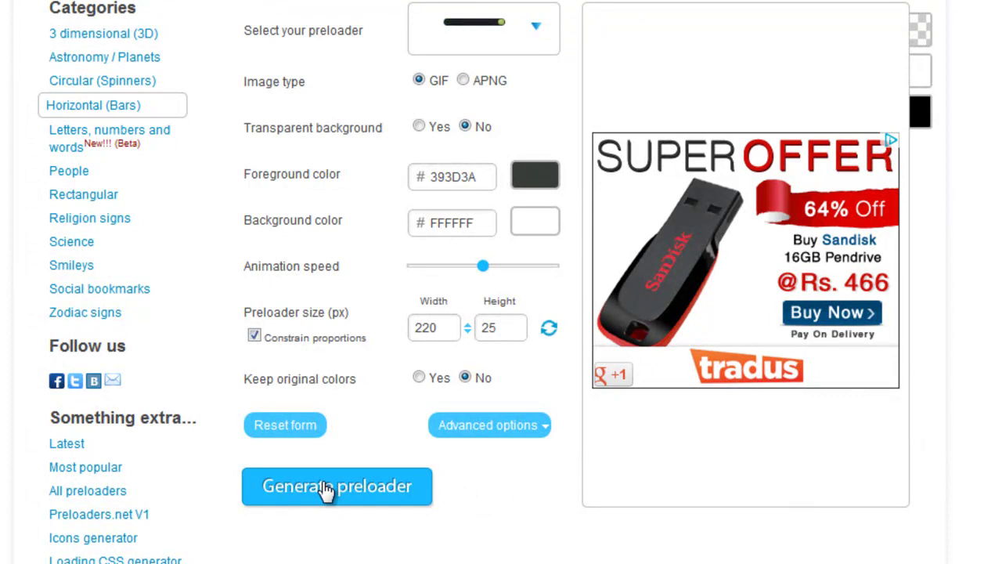
pyautogui.click(327, 487)
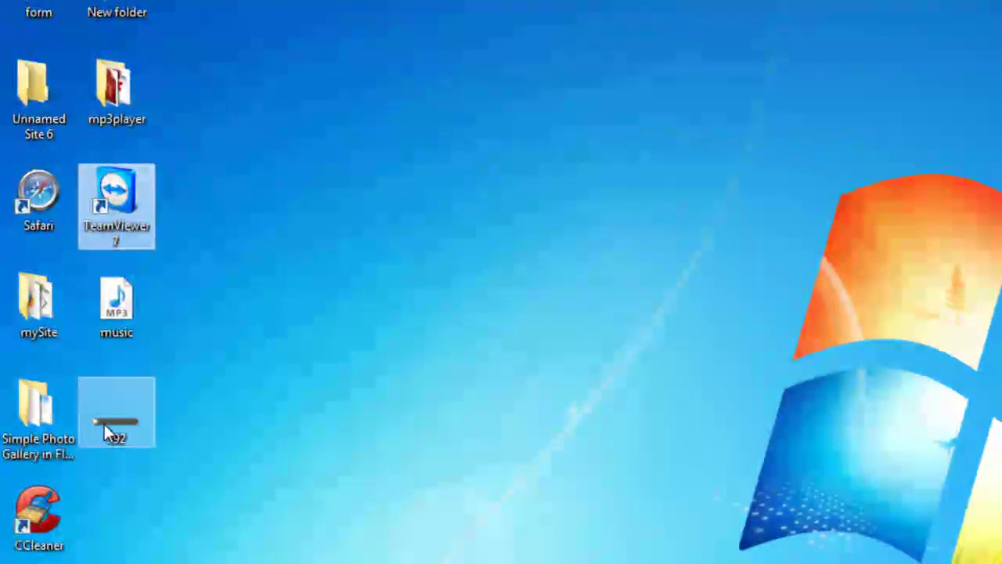
pyautogui.click(112, 438)
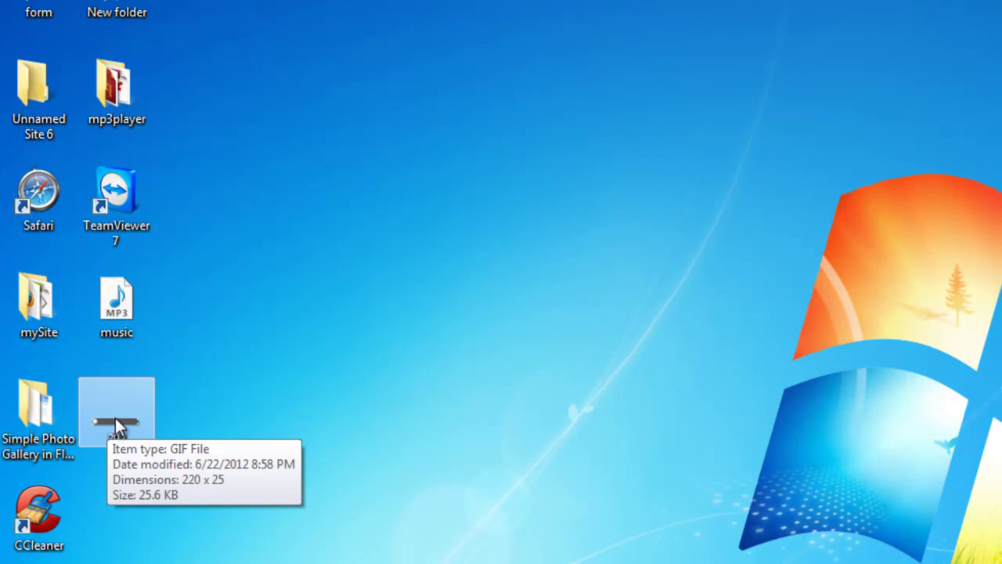
pyautogui.click(138, 304)
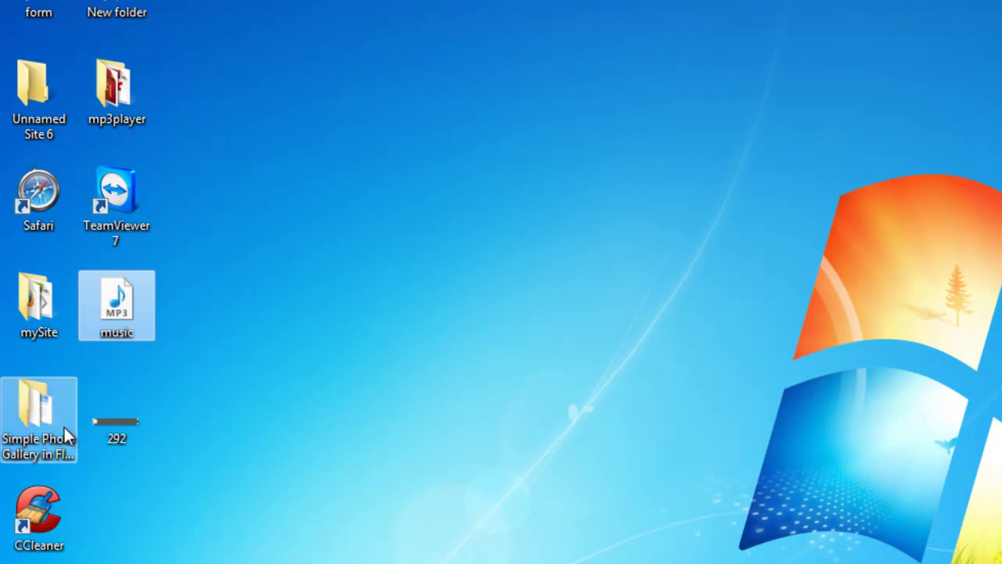
pyautogui.click(138, 427)
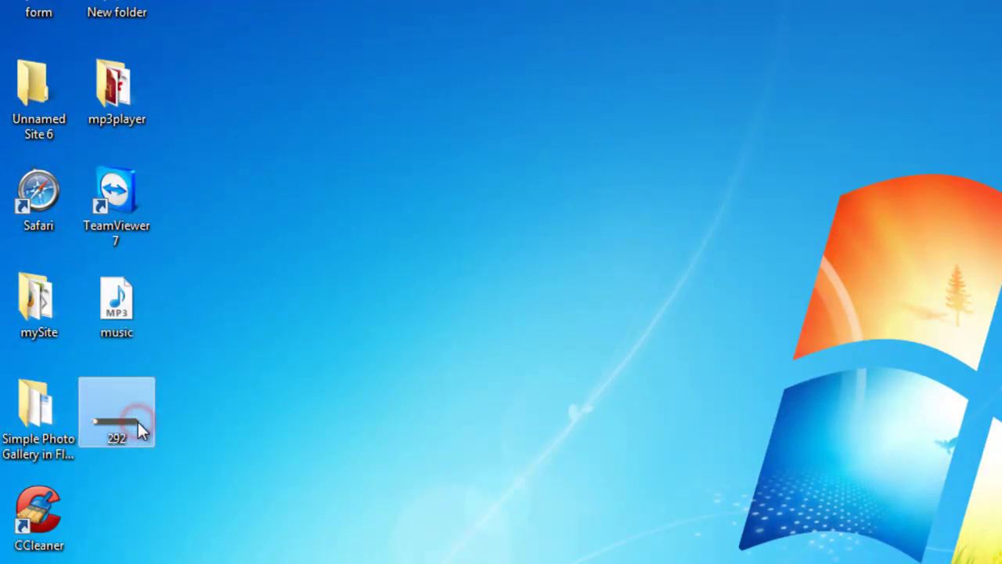
pyautogui.click(132, 310)
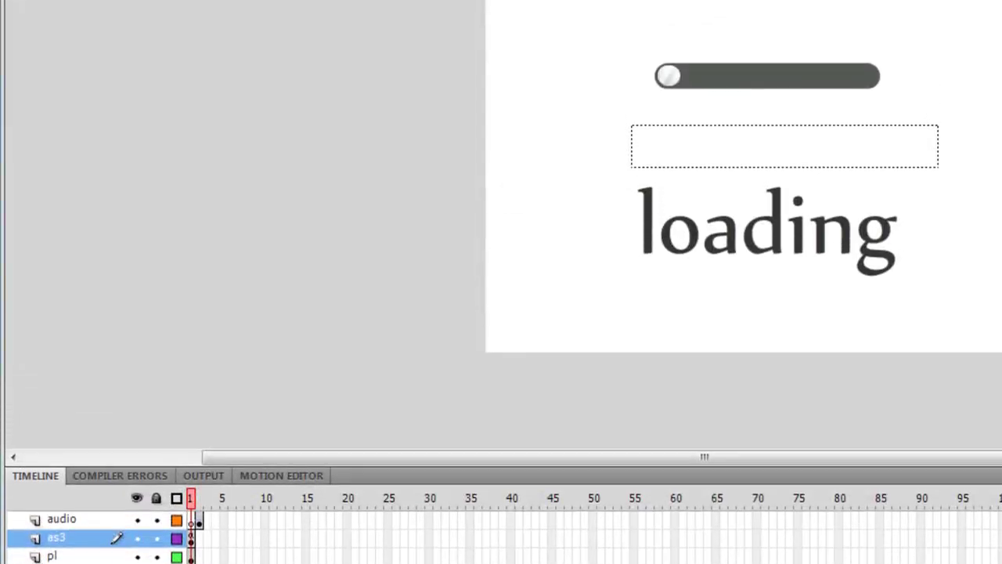
# Create a new ActionScript 3.0 document with a 550 × 400 px stage.
pyautogui.click(61, 40)
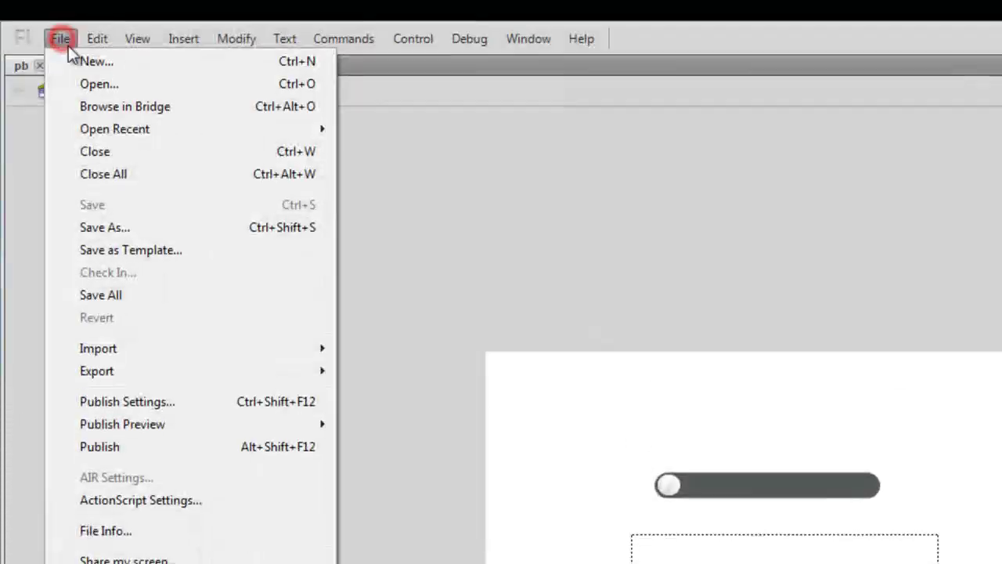
pyautogui.click(76, 59)
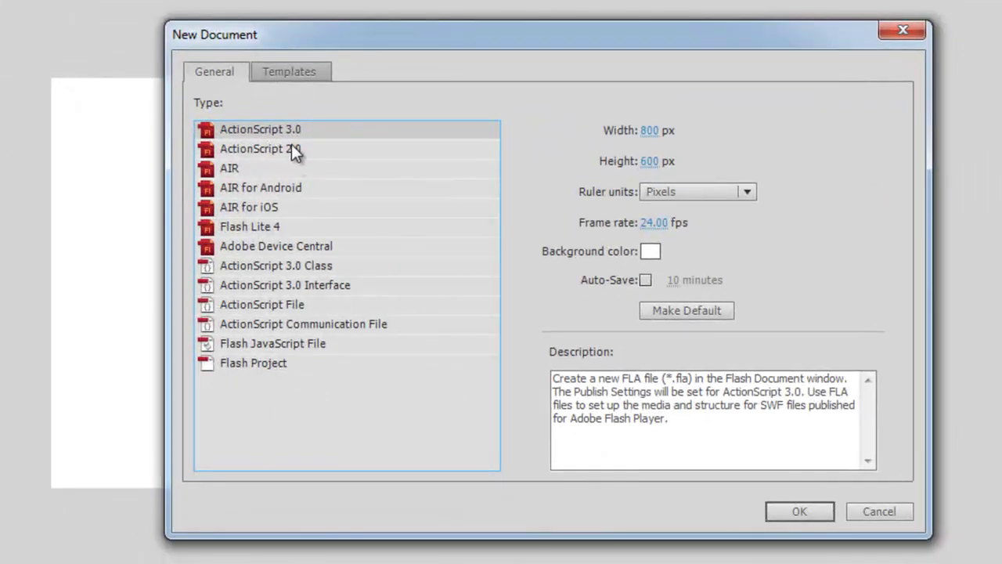
pyautogui.click(649, 130)
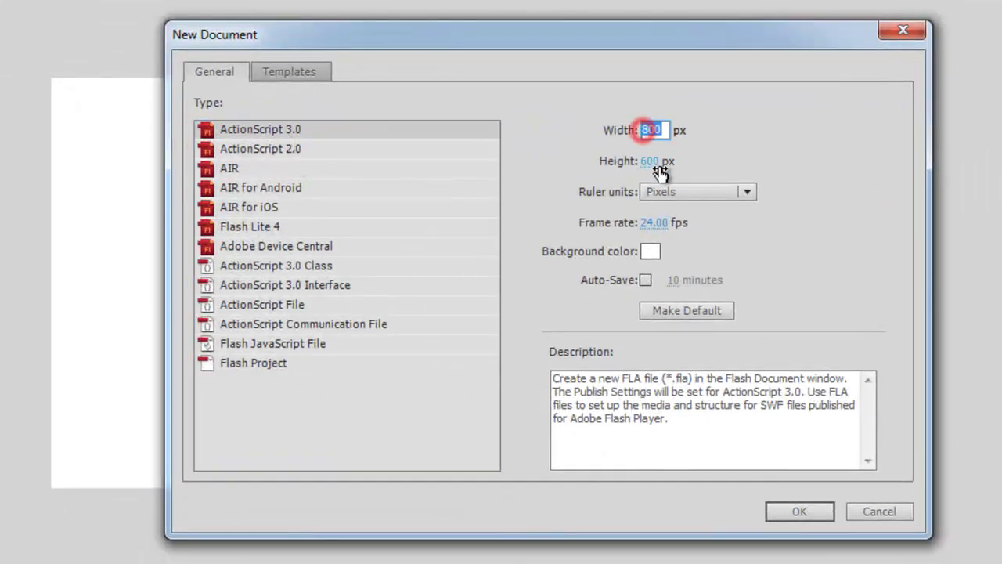
pyautogui.write('550')
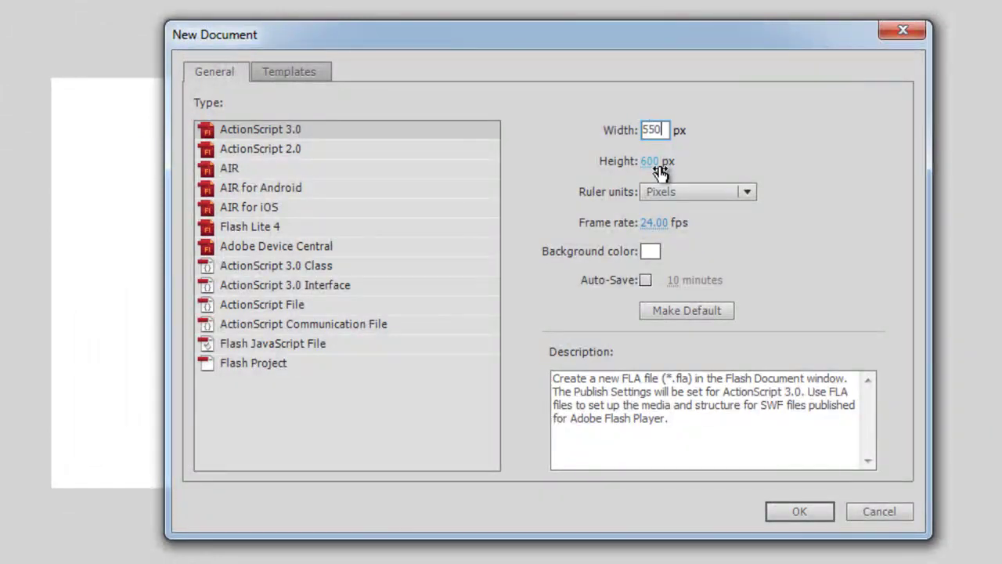
pyautogui.click(659, 164)
pyautogui.write('4')
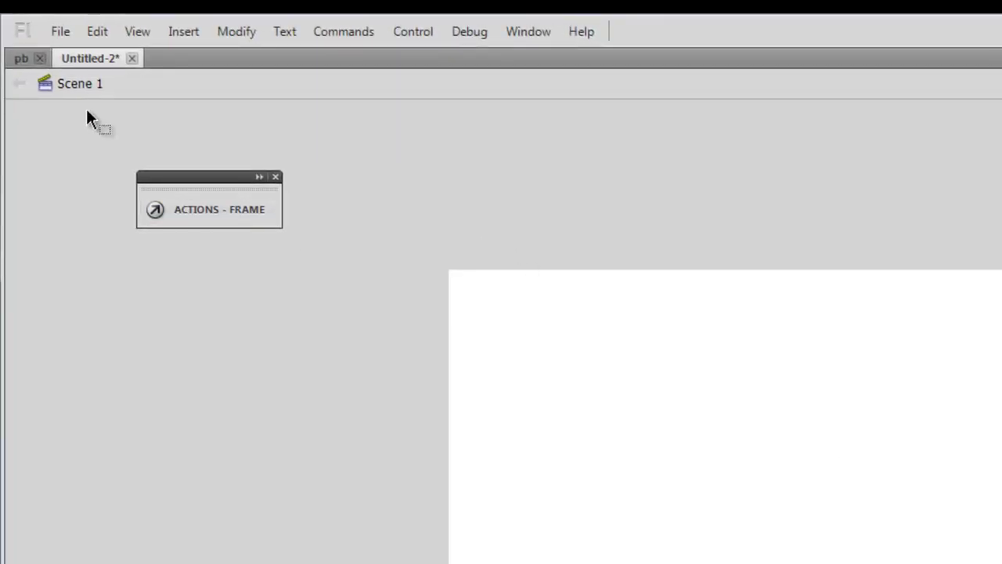
pyautogui.click(61, 31)
# Save the document as 'preloader' and rename Layer 1 to 'preloader'.
pyautogui.click(132, 193)
pyautogui.write('prel')
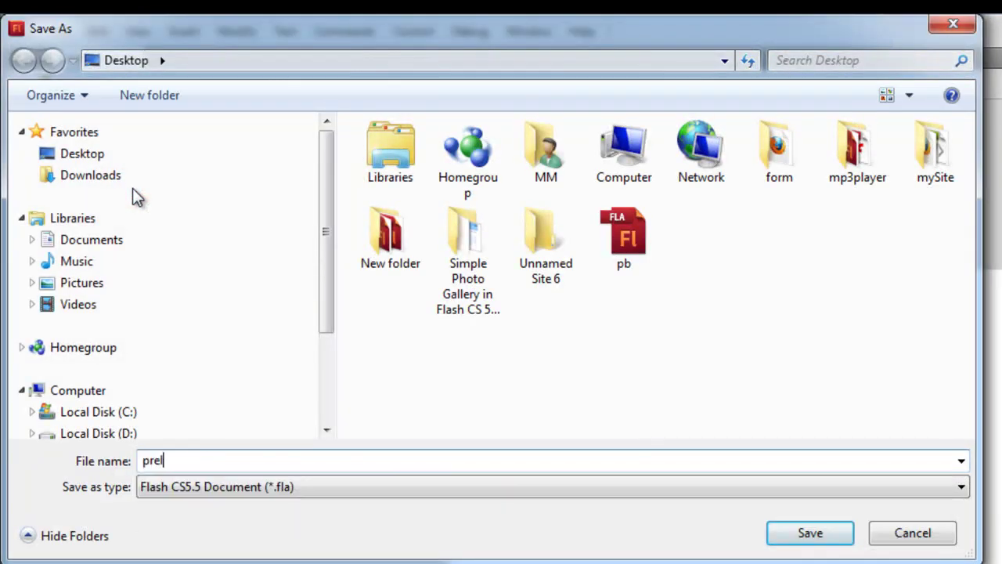
pyautogui.write('oader')
pyautogui.press('Return')
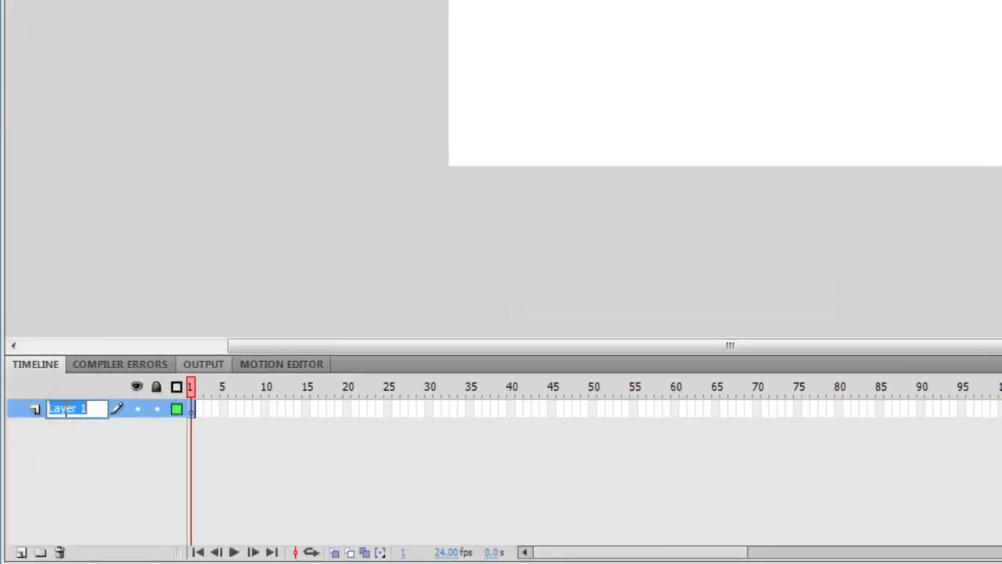
pyautogui.write('pre')
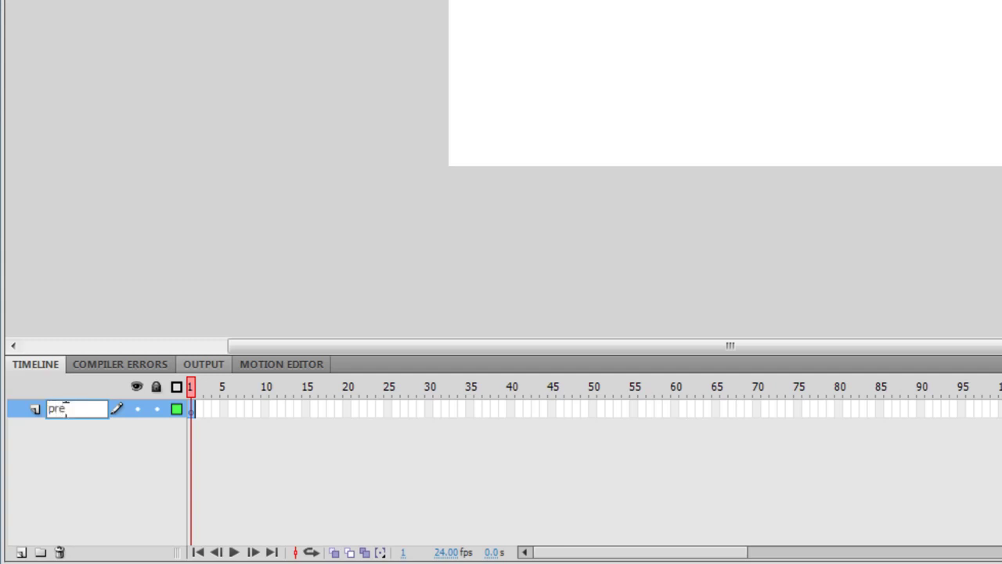
pyautogui.write('loader')
pyautogui.press('Return')
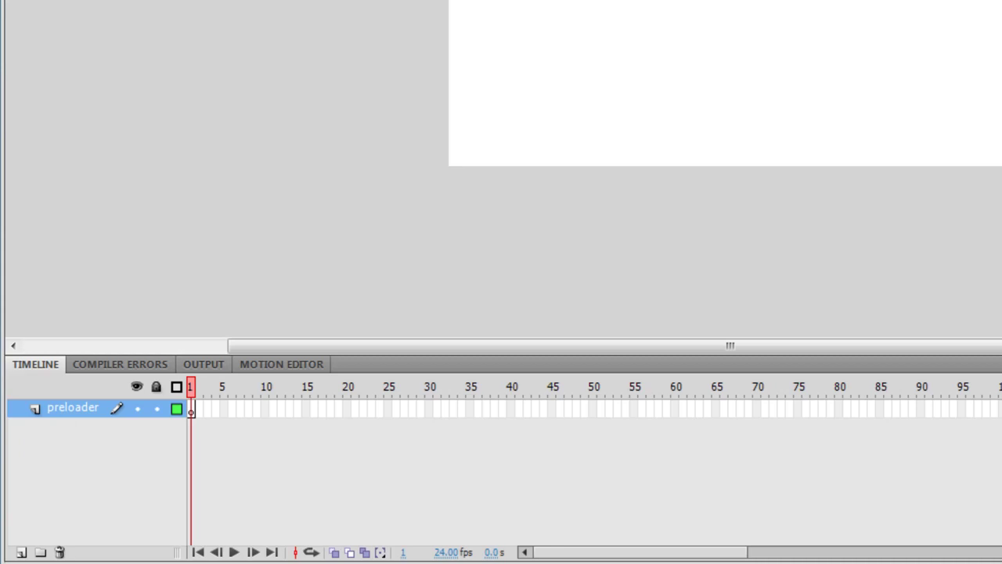
# Import the 292 preloader GIF from the Desktop into the library.
pyautogui.click(60, 39)
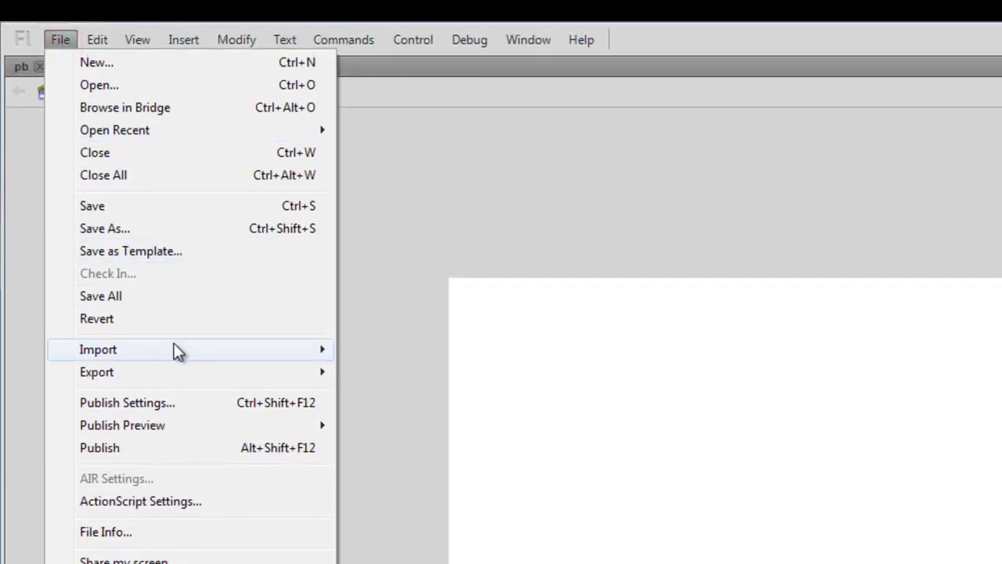
pyautogui.moveTo(176, 351)
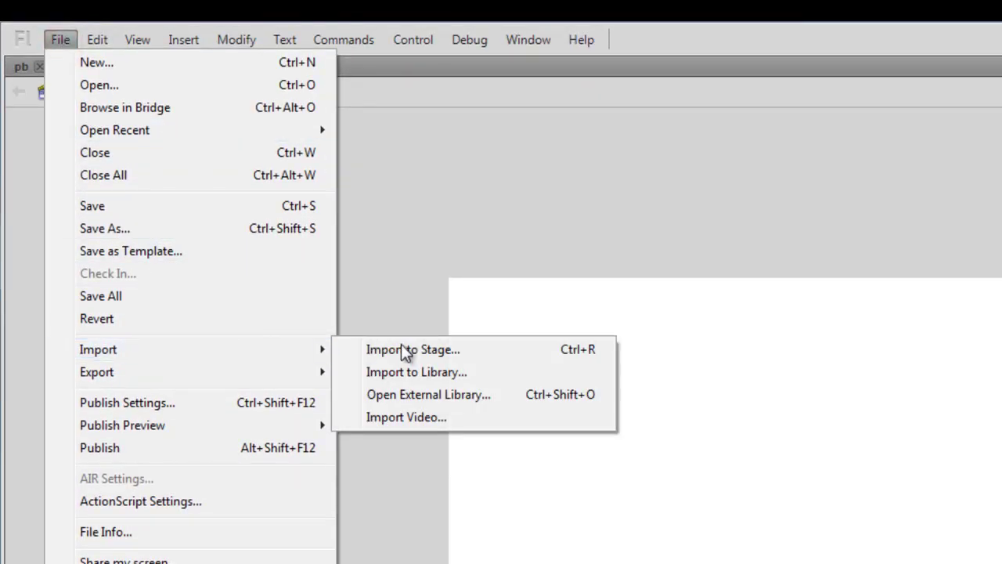
pyautogui.click(439, 375)
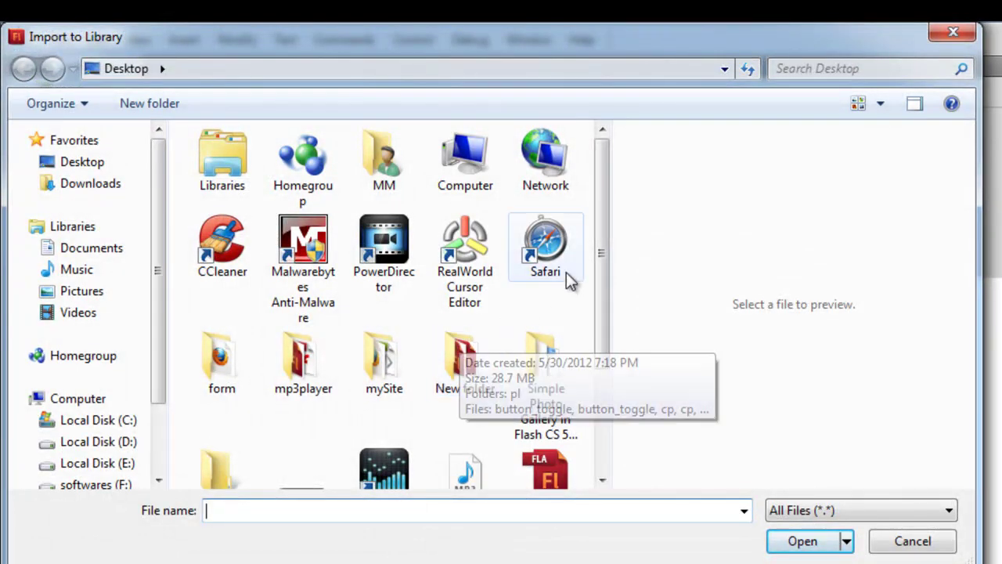
pyautogui.moveTo(600, 250); pyautogui.dragTo(617, 384)
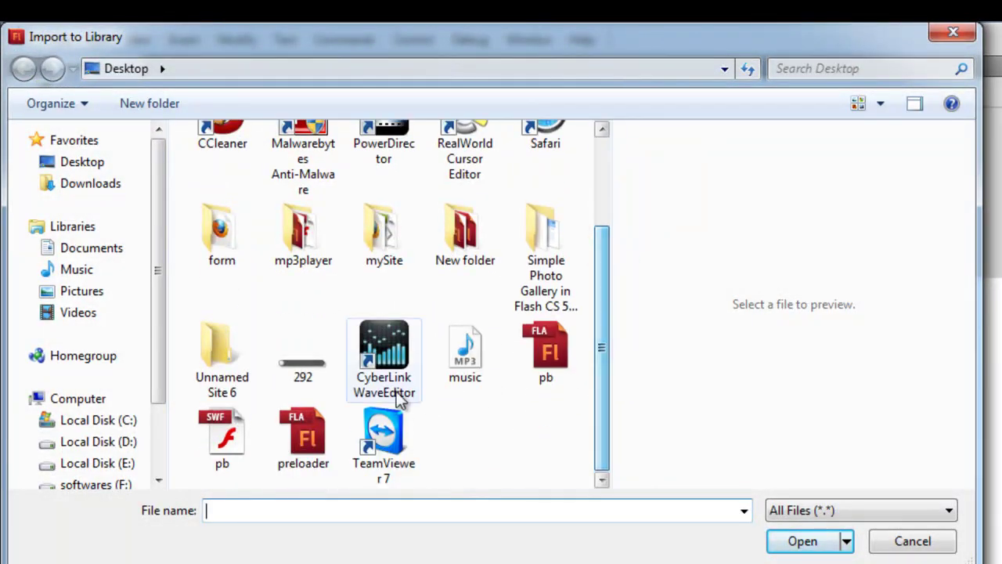
pyautogui.click(308, 356)
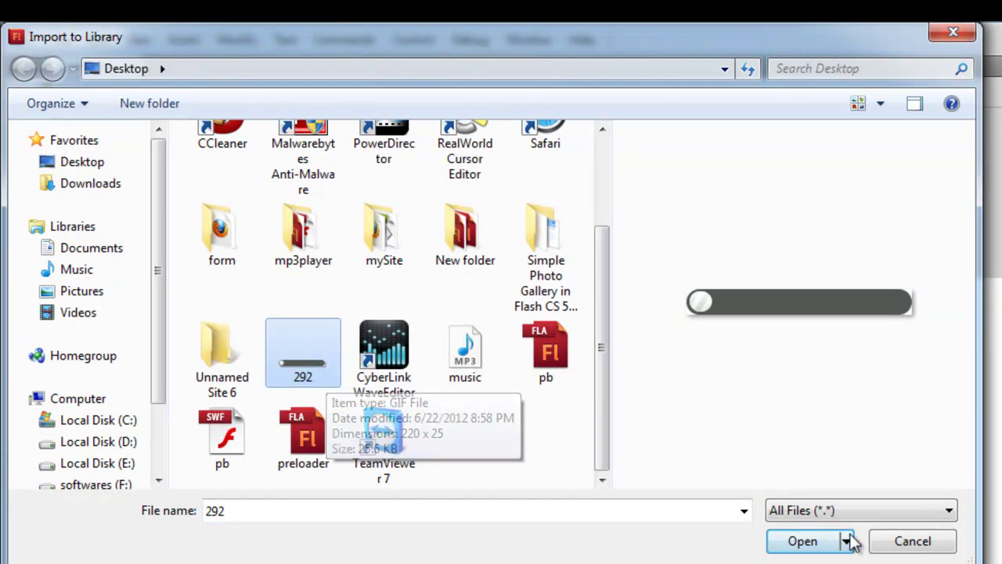
pyautogui.click(801, 541)
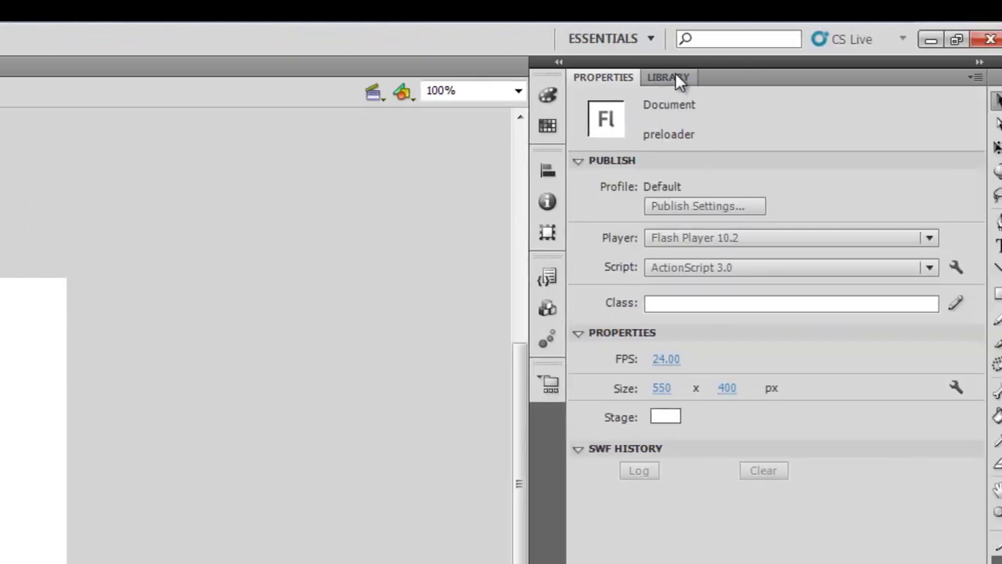
# Preview the imported bar bitmaps, place Symbol 1 on the stage, and deselect it.
pyautogui.click(673, 75)
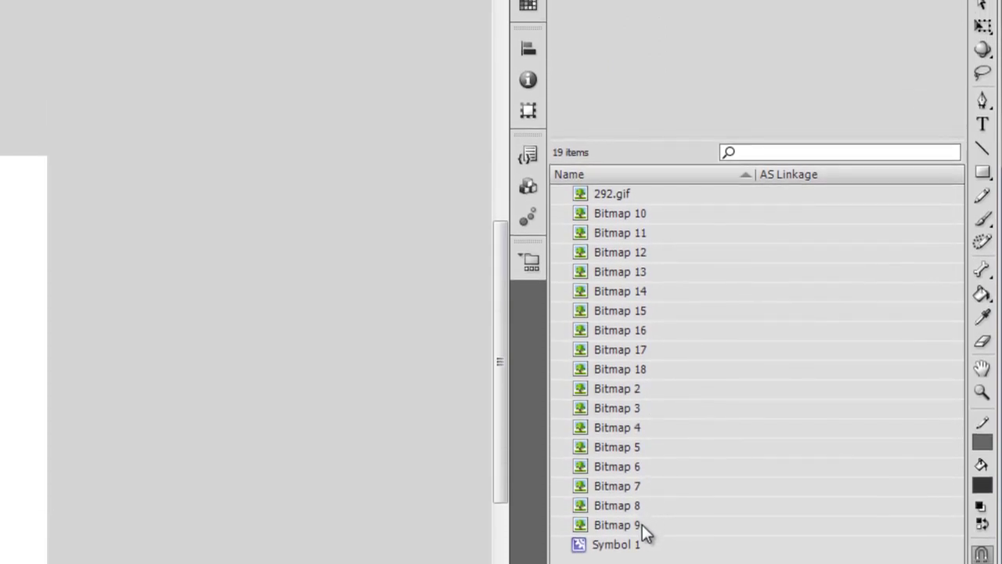
pyautogui.click(616, 236)
pyautogui.click(614, 291)
pyautogui.click(612, 349)
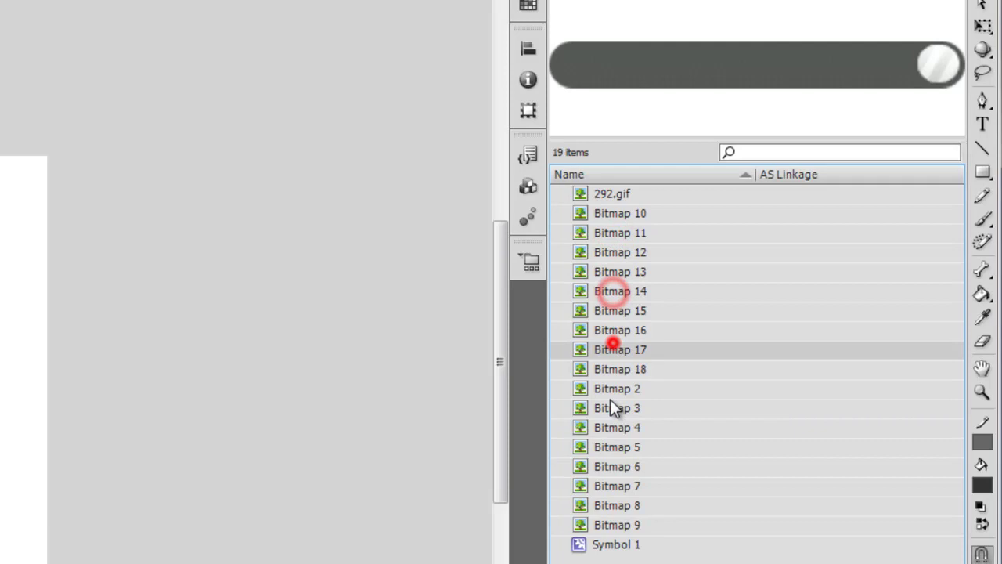
pyautogui.click(610, 408)
pyautogui.click(615, 465)
pyautogui.click(626, 485)
pyautogui.click(633, 525)
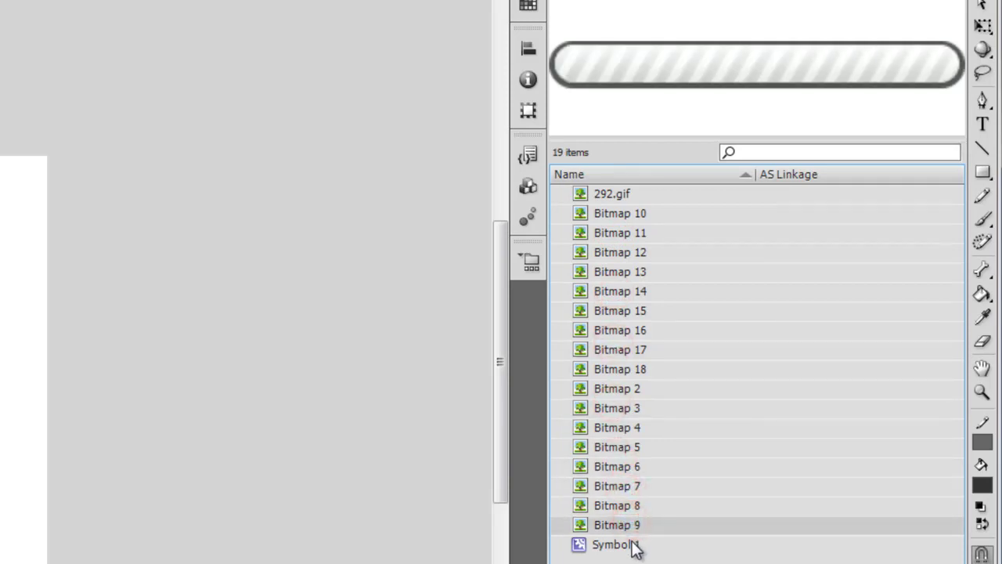
pyautogui.click(632, 543)
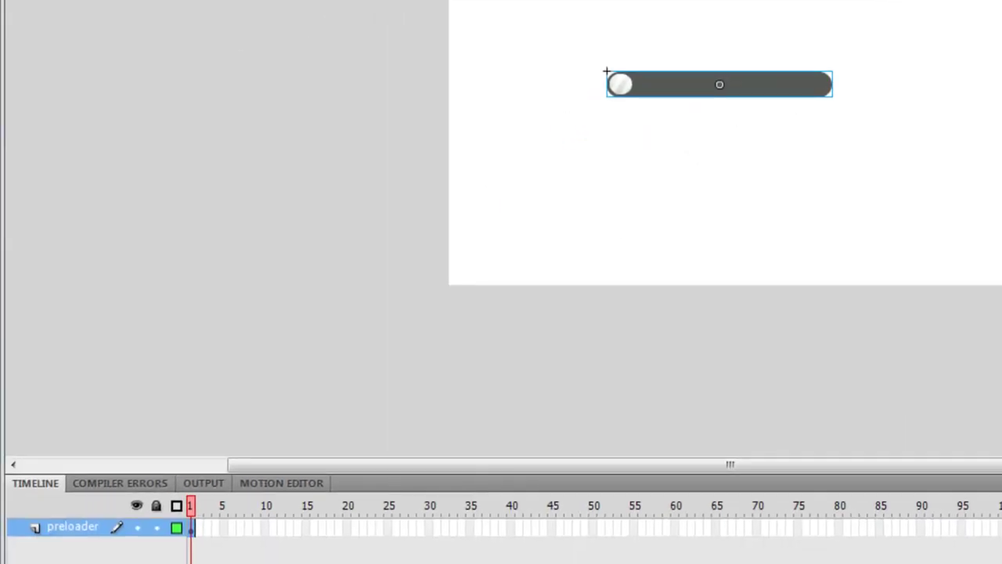
pyautogui.hotkey('ctrl', 'shift', 'a')
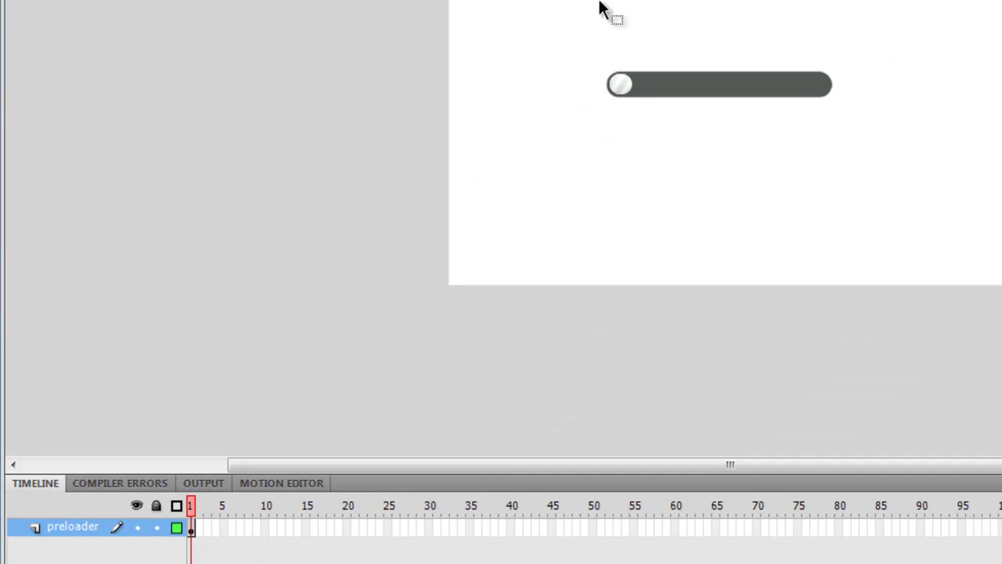
# Enter Symbol 1 and scrub its timeline to frame 35 to preview the filling bar.
pyautogui.doubleClick(696, 83)
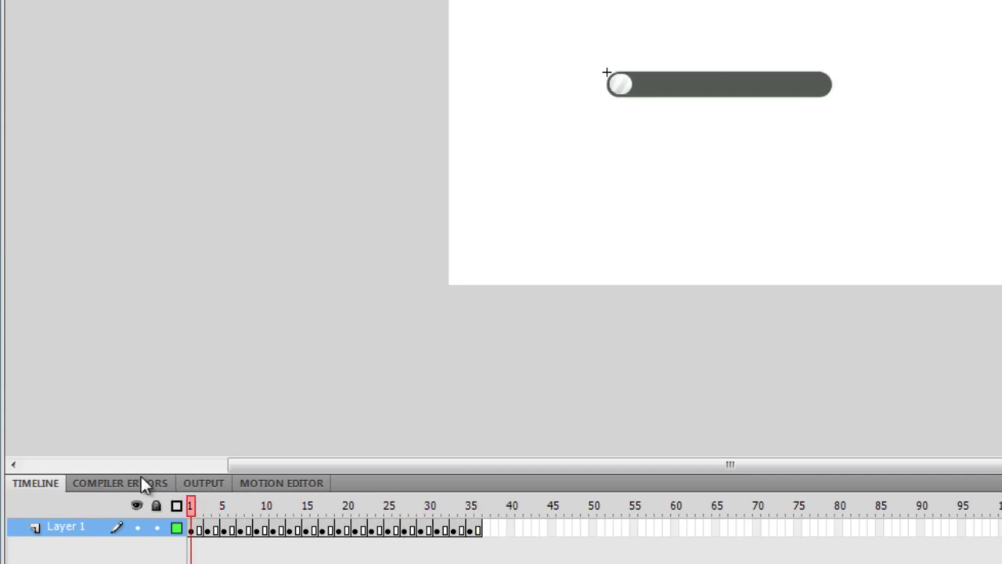
pyautogui.moveTo(749, 479); pyautogui.dragTo(775, 191)
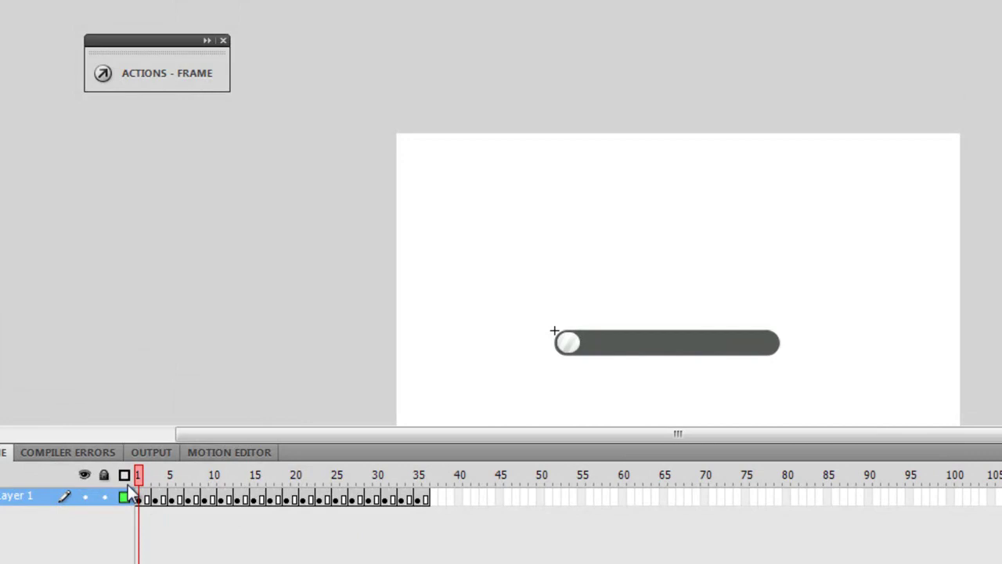
pyautogui.moveTo(139, 475); pyautogui.dragTo(89, 440)
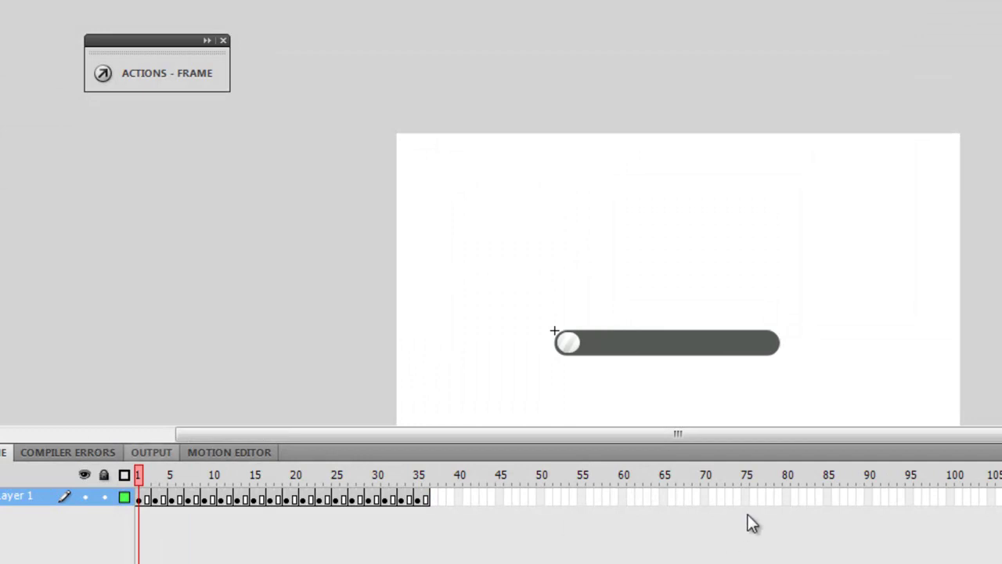
pyautogui.moveTo(775, 440); pyautogui.dragTo(804, 559)
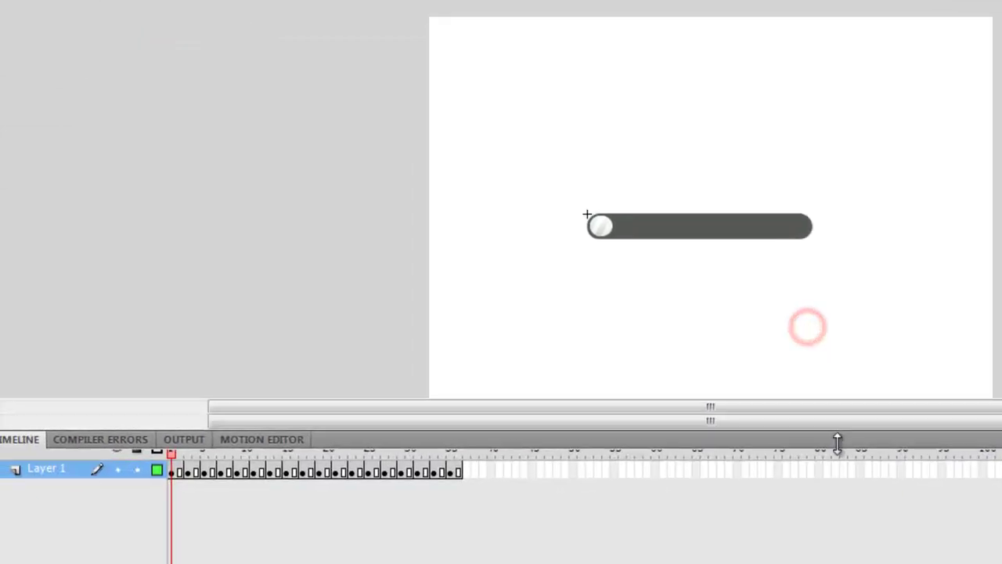
pyautogui.moveTo(838, 443); pyautogui.dragTo(861, 447)
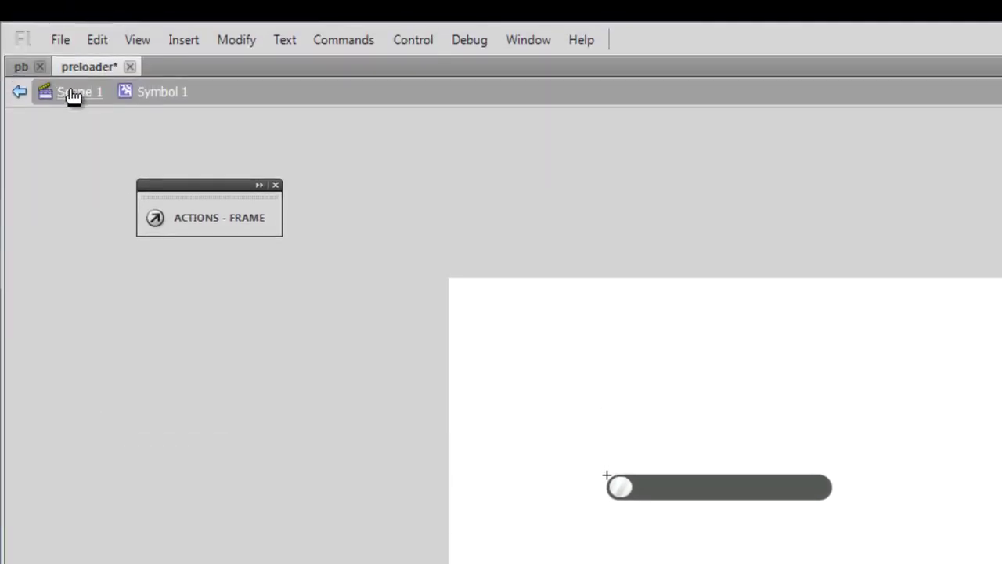
pyautogui.click(73, 93)
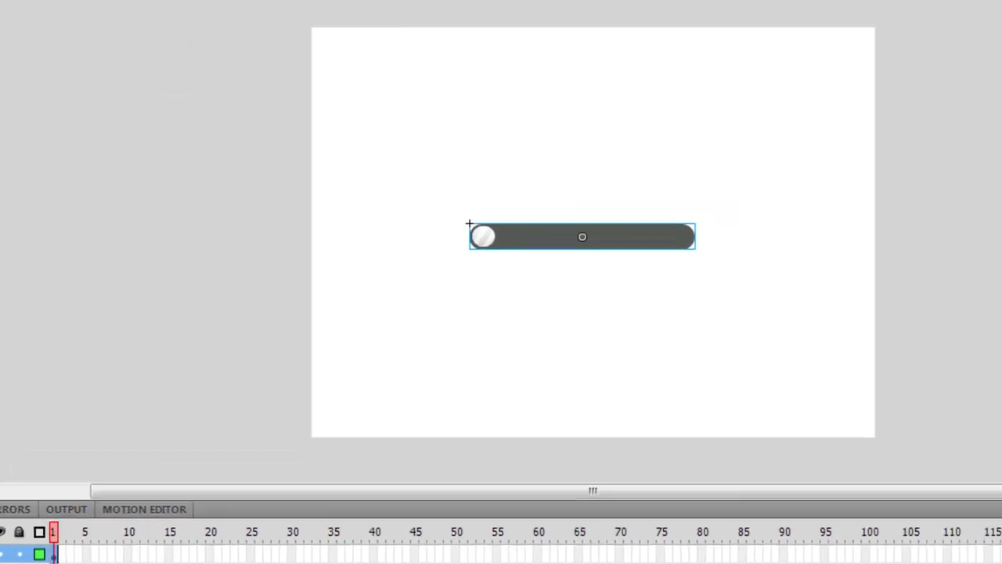
# Add a new layer above preloader and name it 'as3'.
pyautogui.click(686, 32)
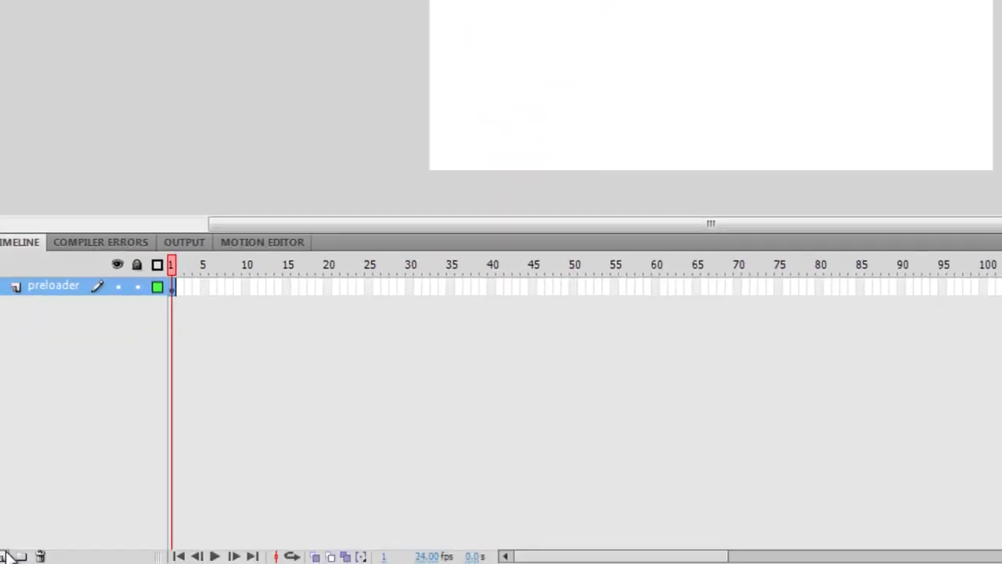
pyautogui.click(20, 544)
pyautogui.doubleClick(74, 276)
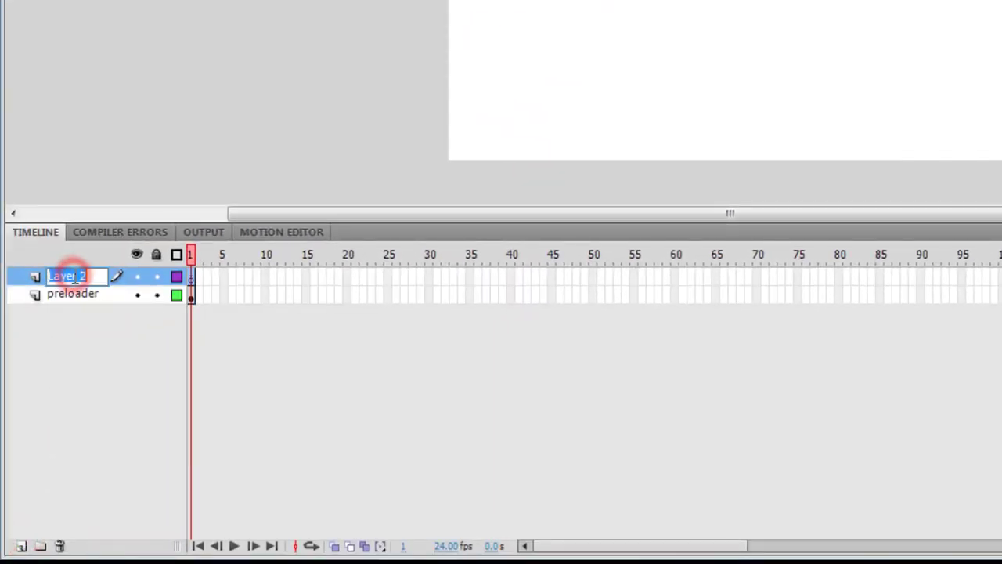
pyautogui.write('as3')
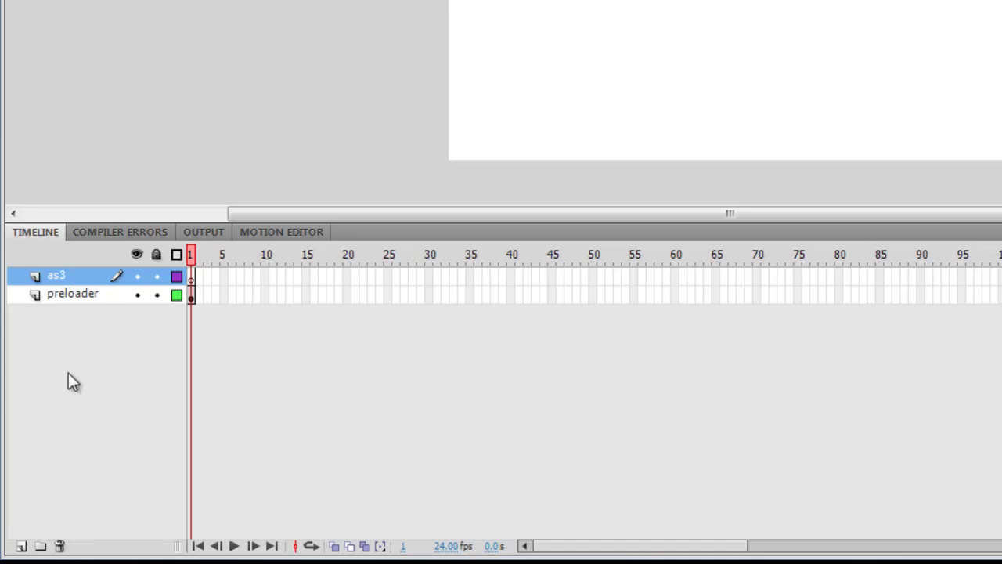
# Add another layer above as3 and name it 'music'.
pyautogui.click(21, 546)
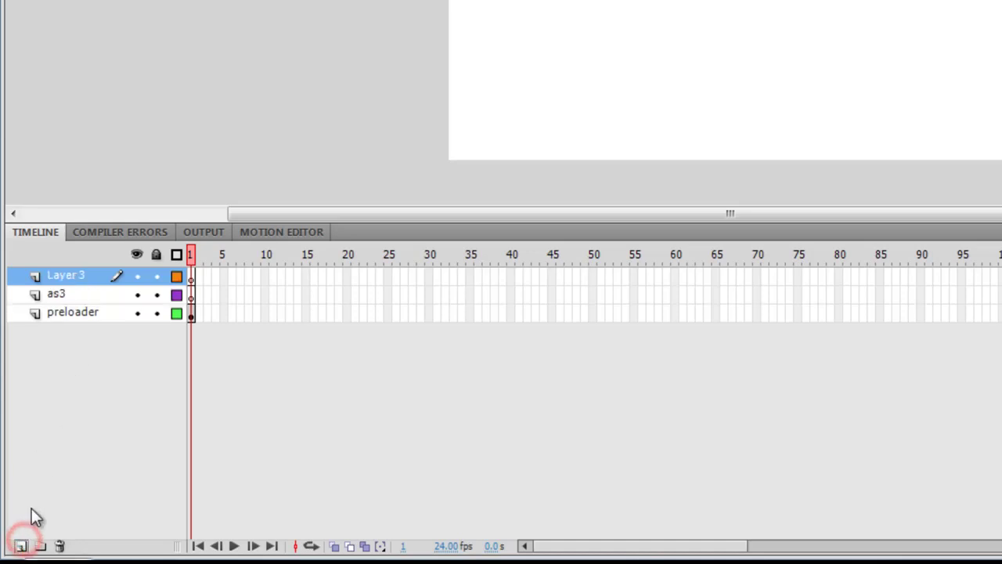
pyautogui.doubleClick(73, 275)
pyautogui.write('music')
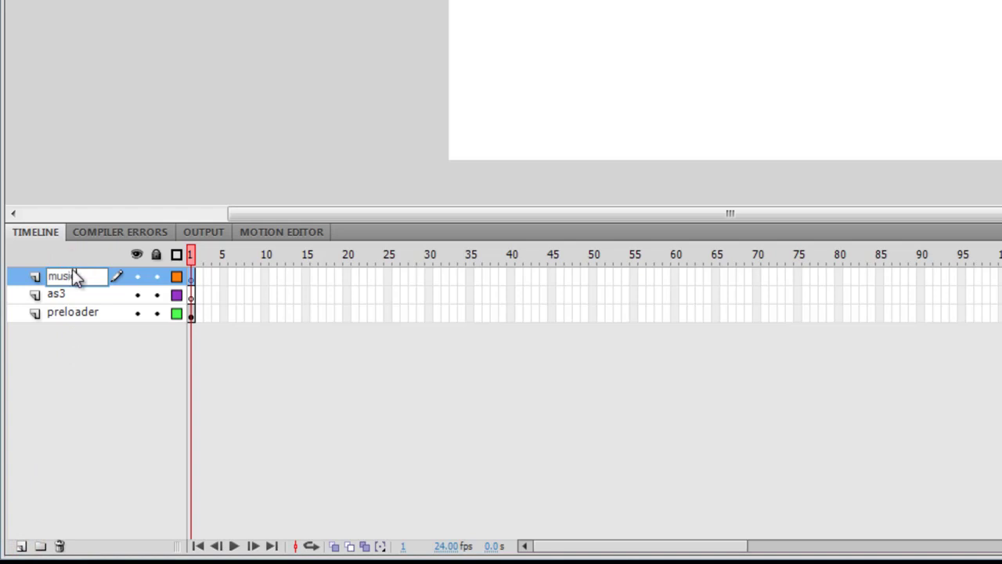
pyautogui.press('Return')
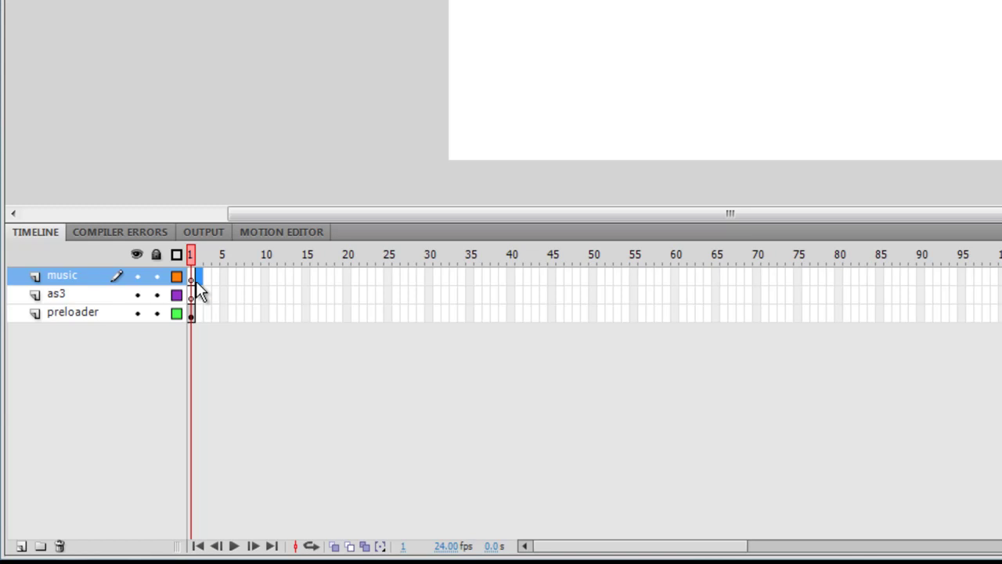
# Insert a blank keyframe at frame 2 of music and import music.mp3 into the library.
pyautogui.press('F7')
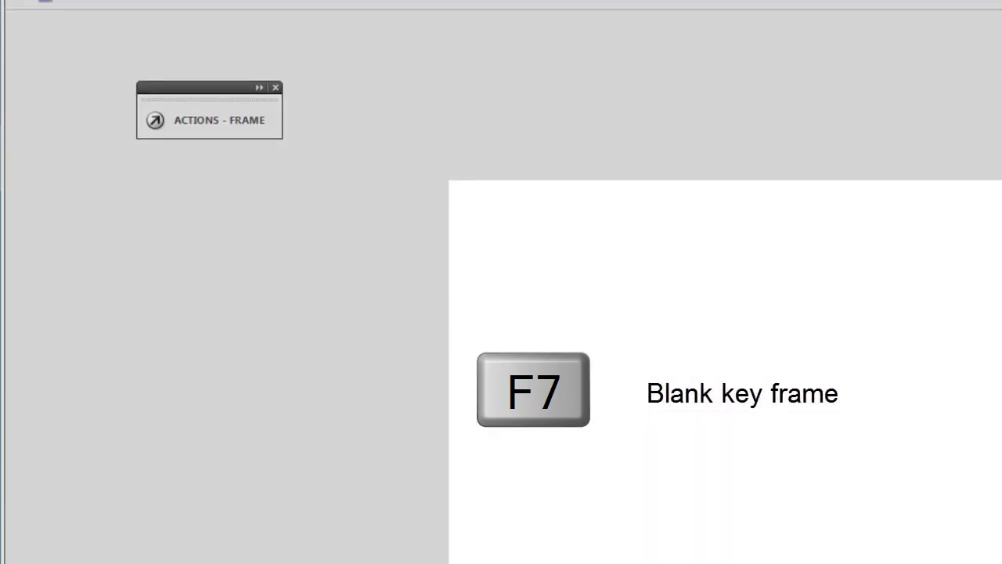
pyautogui.click(61, 37)
pyautogui.moveTo(221, 348)
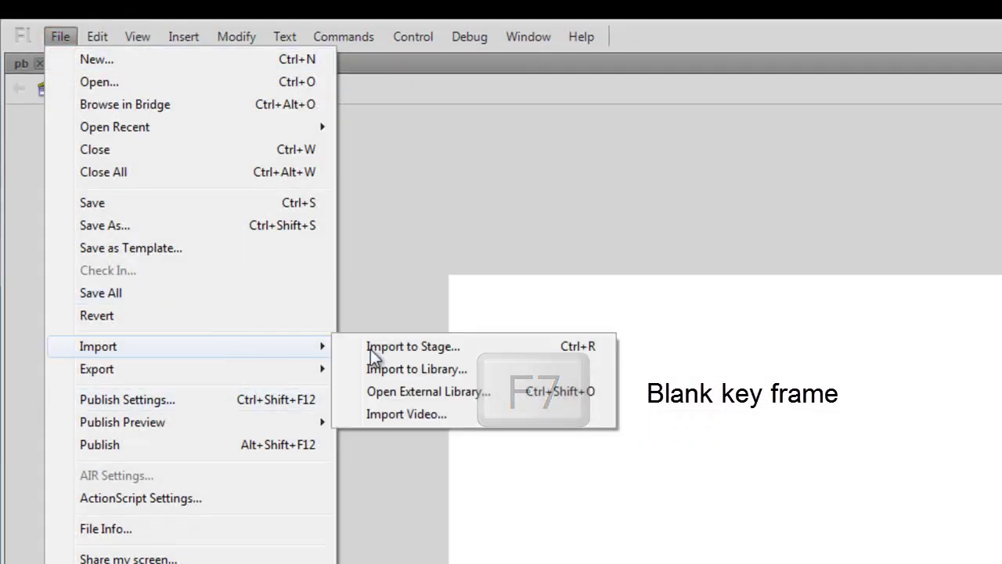
pyautogui.click(459, 370)
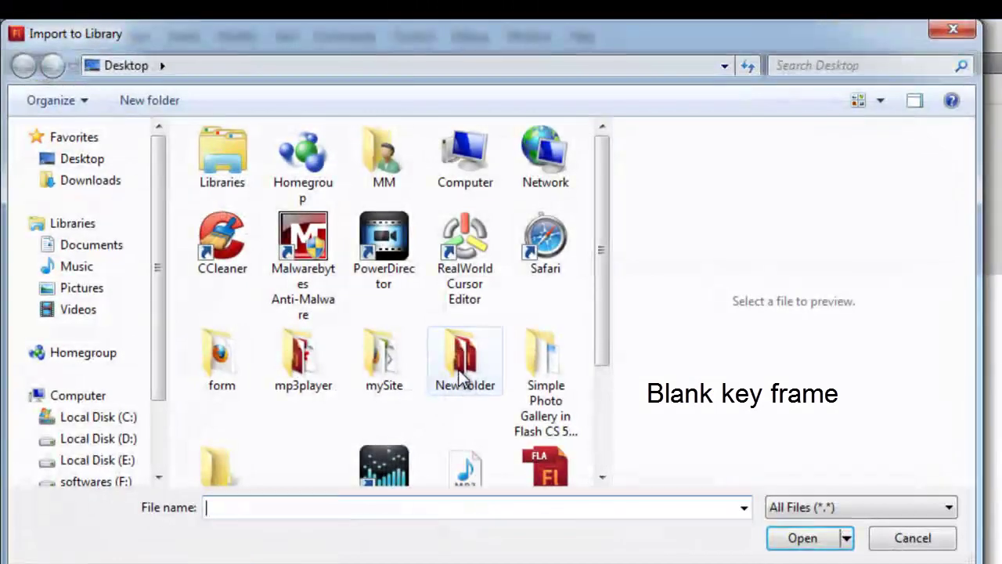
pyautogui.moveTo(600, 269); pyautogui.dragTo(584, 418)
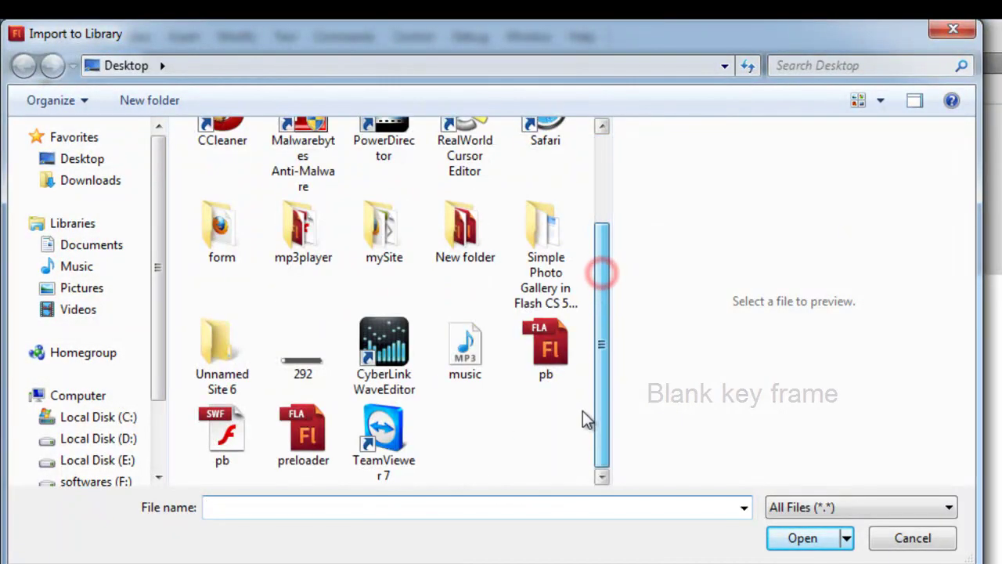
pyautogui.click(489, 353)
pyautogui.doubleClick(490, 354)
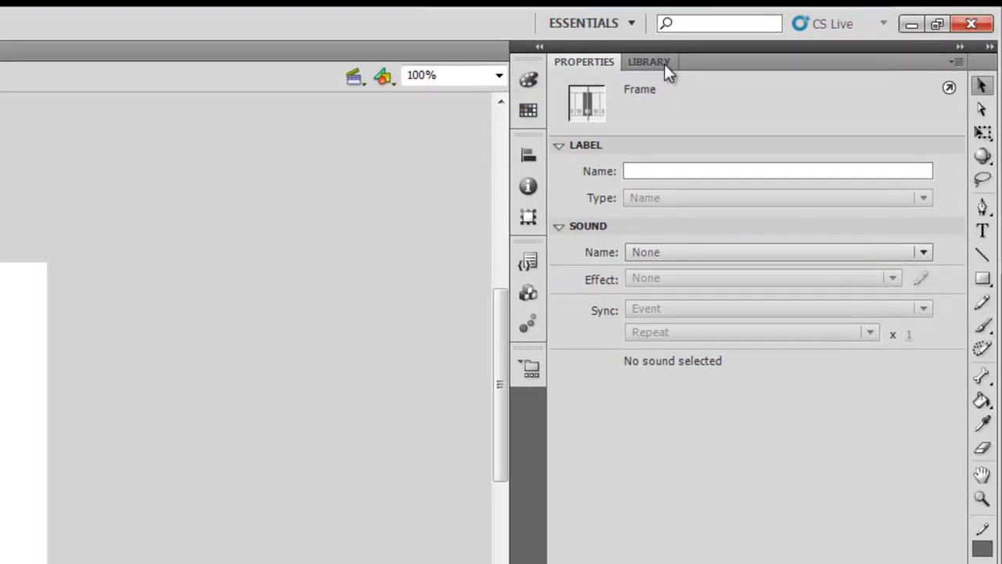
pyautogui.click(665, 65)
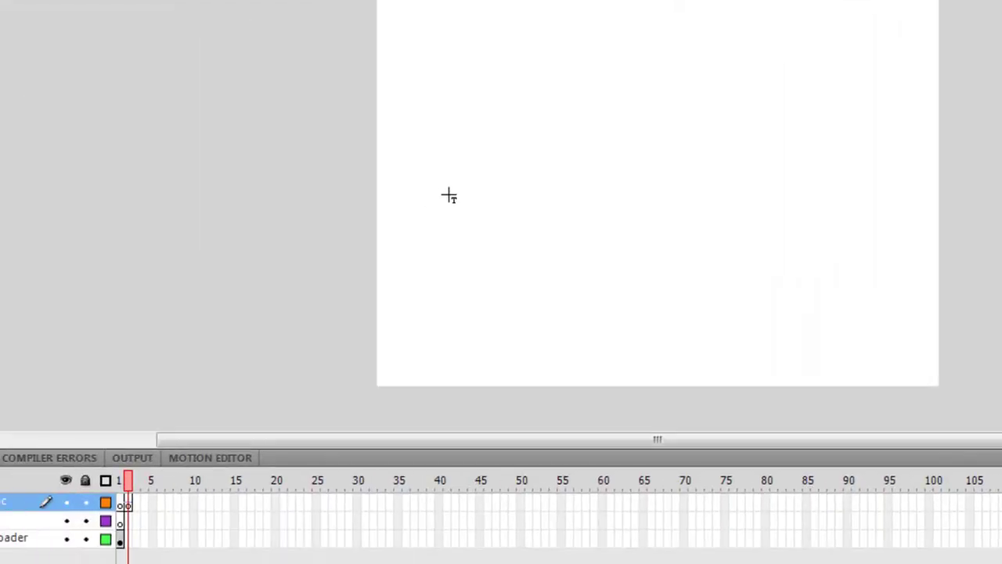
# Type 'now playing music' in a new text box resized to fit the words.
pyautogui.click(449, 196)
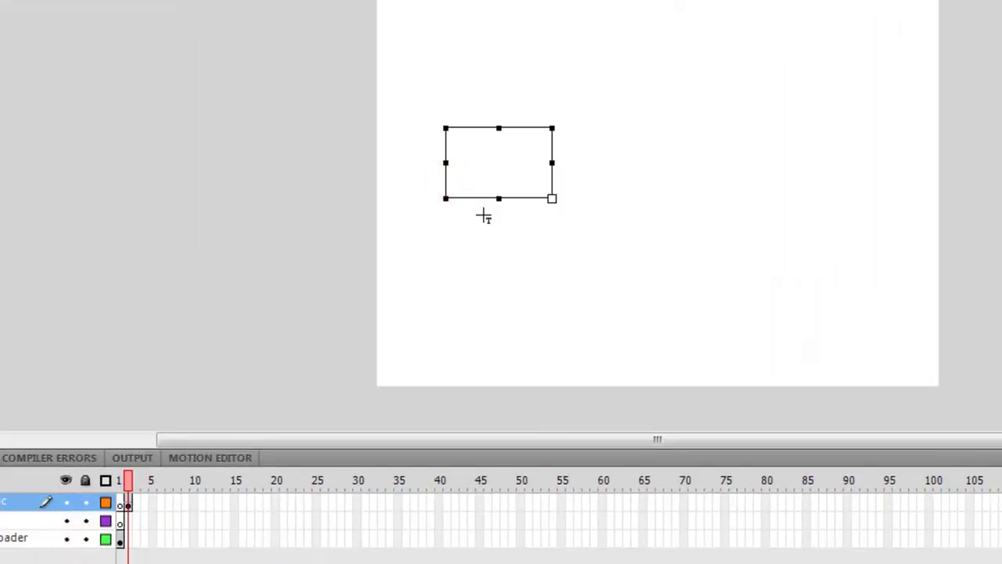
pyautogui.write('now play')
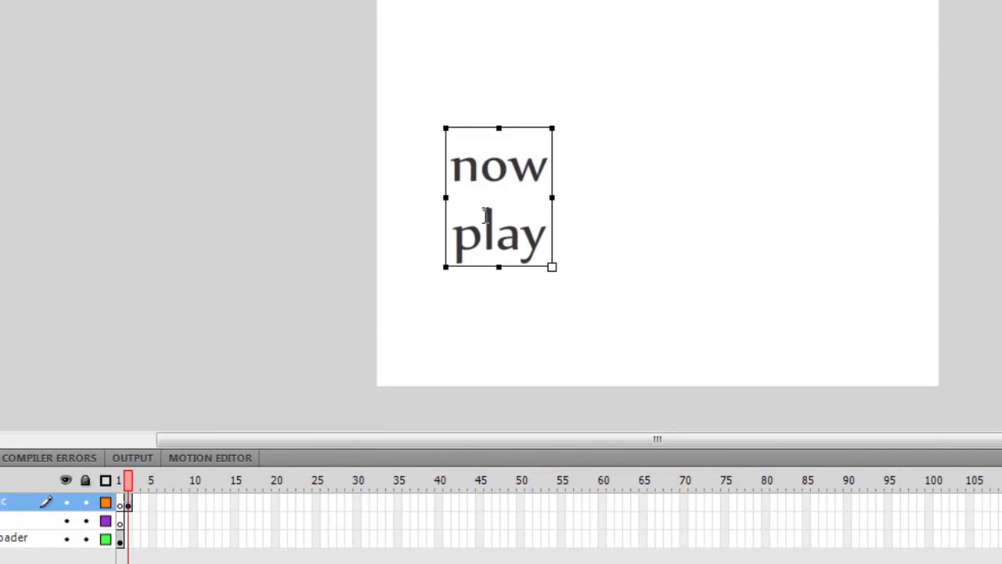
pyautogui.write('ing music')
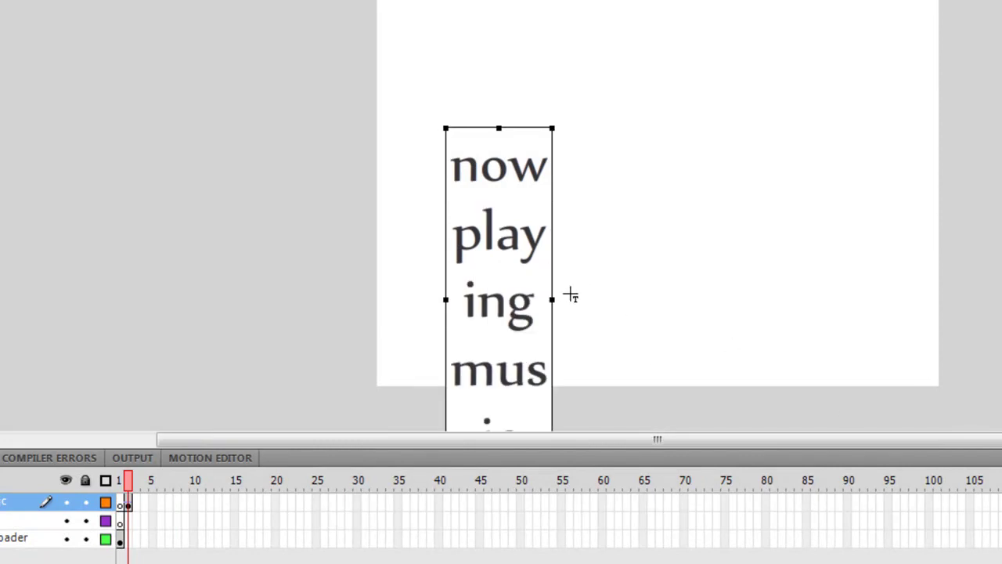
pyautogui.moveTo(552, 300); pyautogui.dragTo(832, 298)
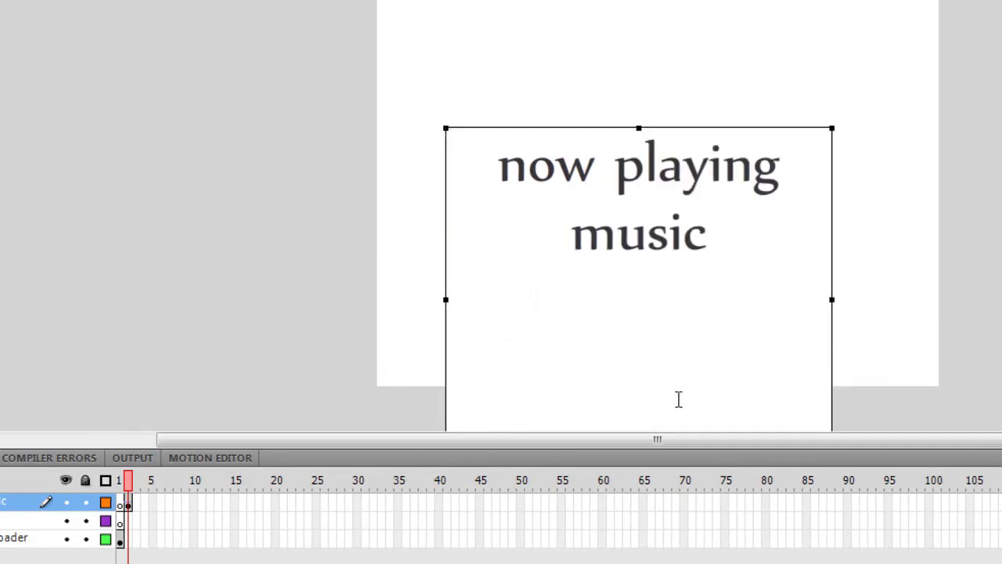
pyautogui.moveTo(640, 129); pyautogui.dragTo(640, 384)
pyautogui.press('Escape')
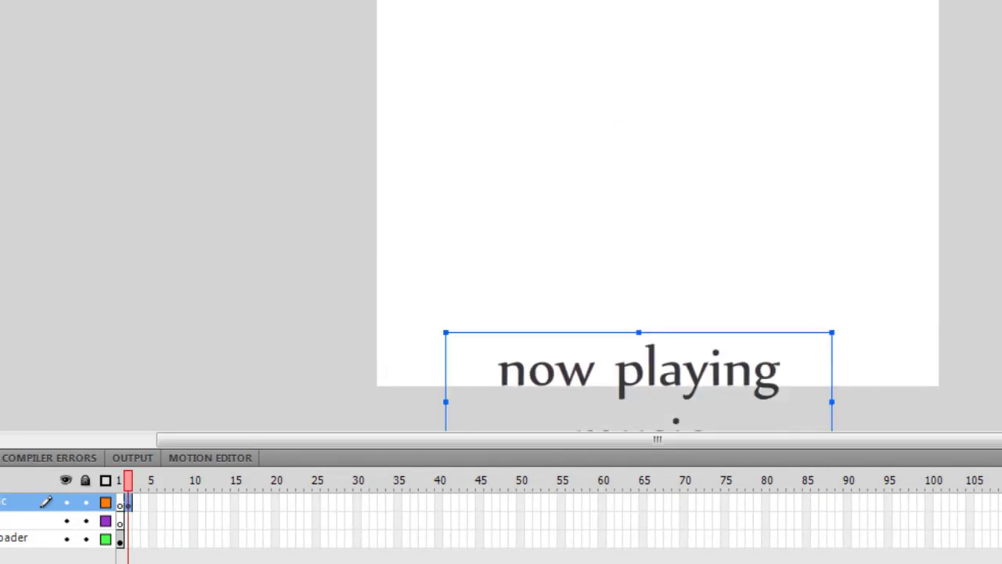
# Move the text up and centre it horizontally on the stage.
pyautogui.moveTo(546, 349); pyautogui.dragTo(574, 163)
pyautogui.click(928, 39)
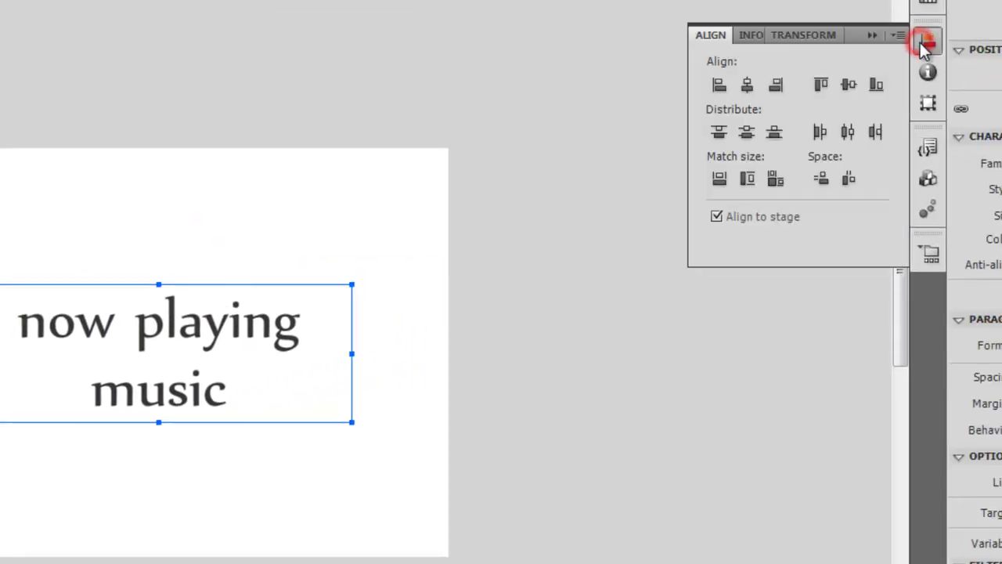
pyautogui.click(751, 85)
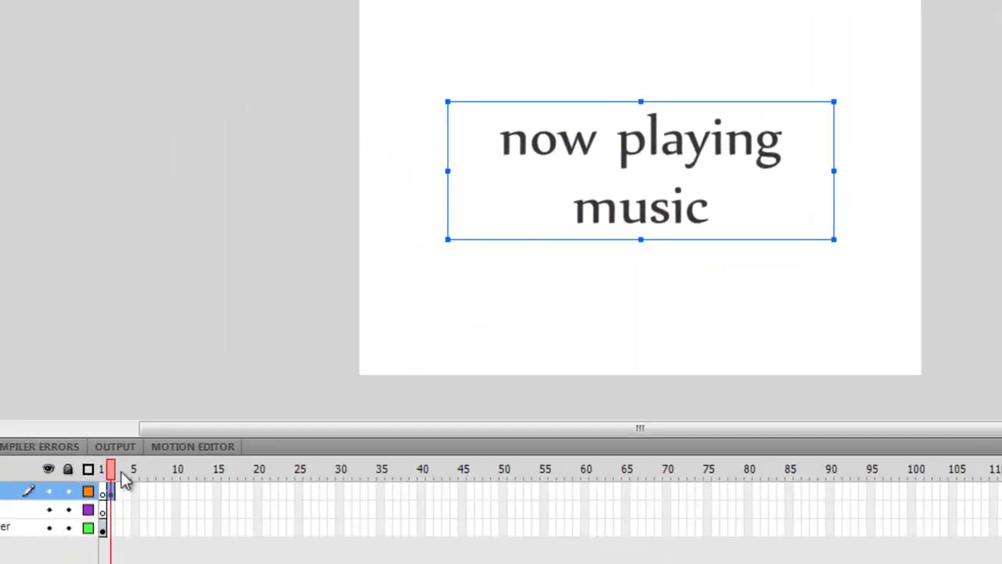
pyautogui.click(103, 469)
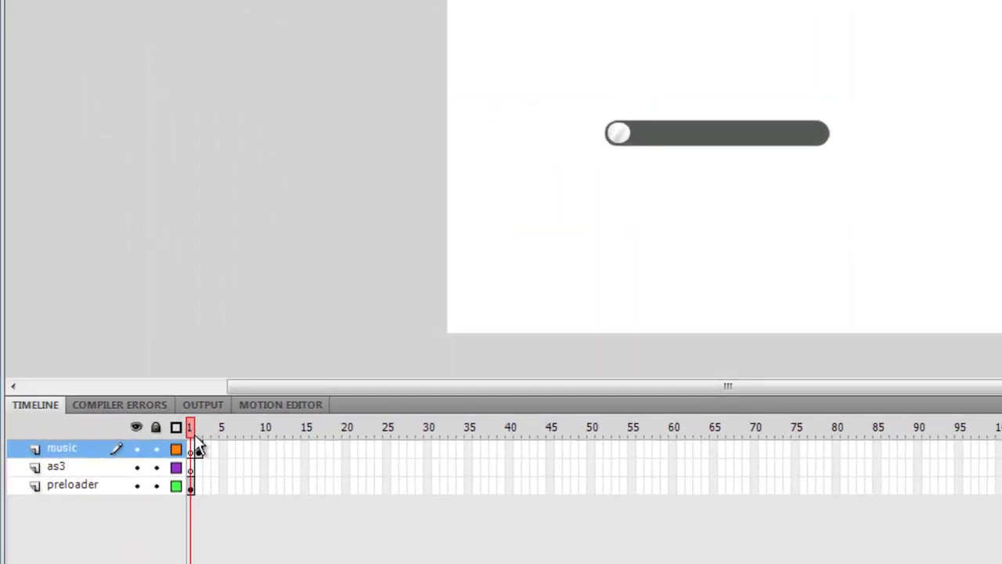
# Add a Static Text caption 'loading' just below the progress bar.
pyautogui.moveTo(188, 488); pyautogui.dragTo(364, 449)
pyautogui.click(700, 140)
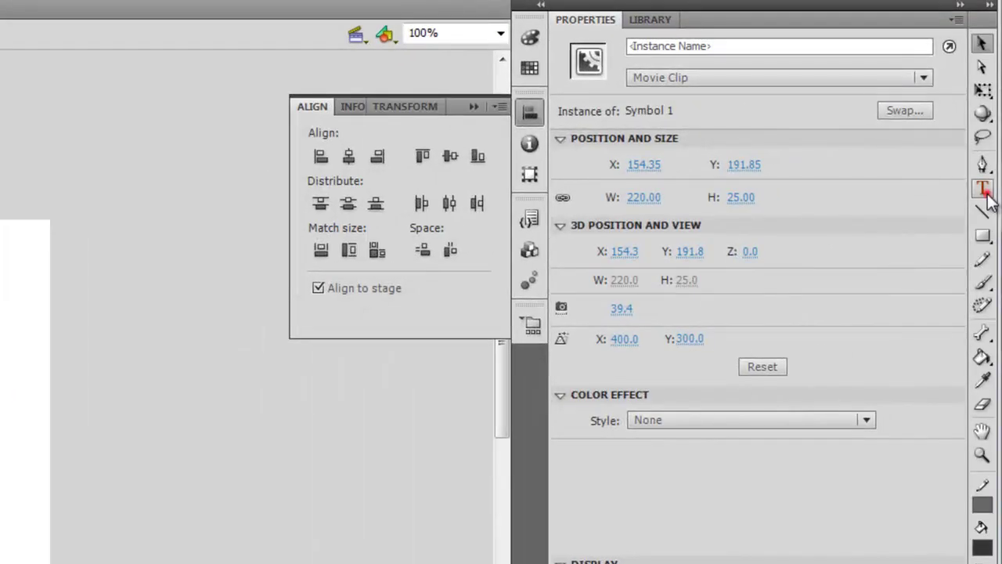
pyautogui.click(985, 191)
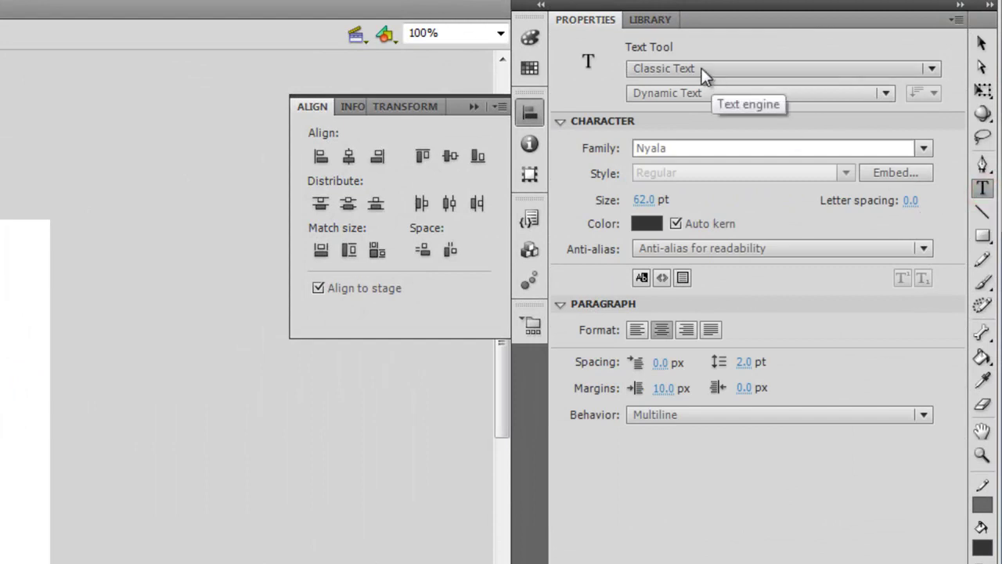
pyautogui.click(701, 93)
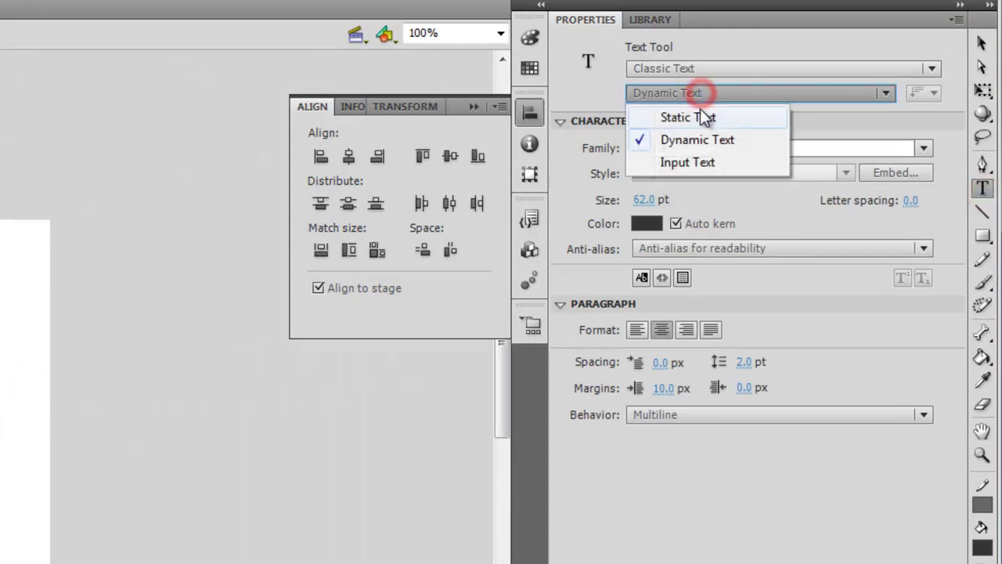
pyautogui.click(702, 117)
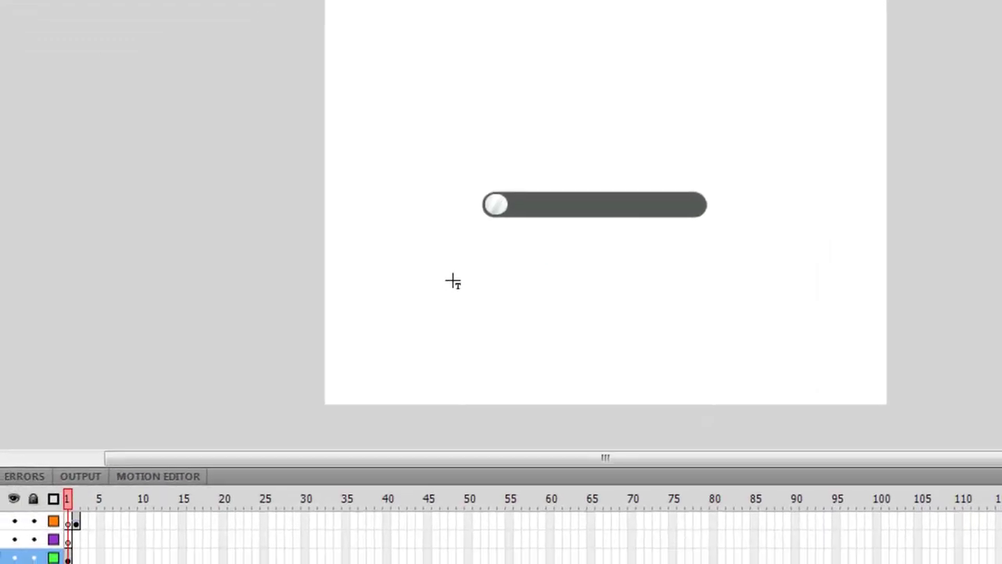
pyautogui.click(451, 280)
pyautogui.write('loa')
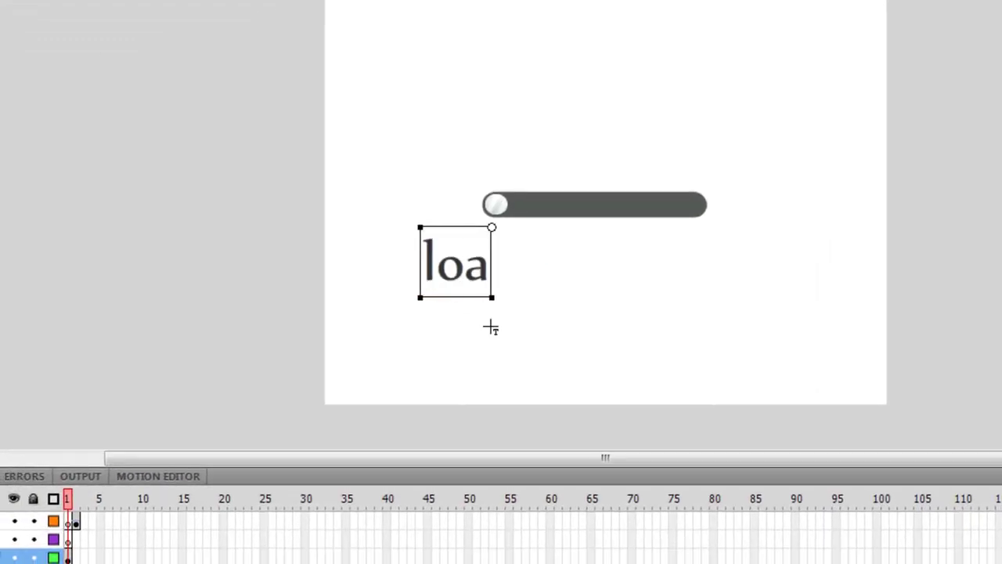
pyautogui.write('ding')
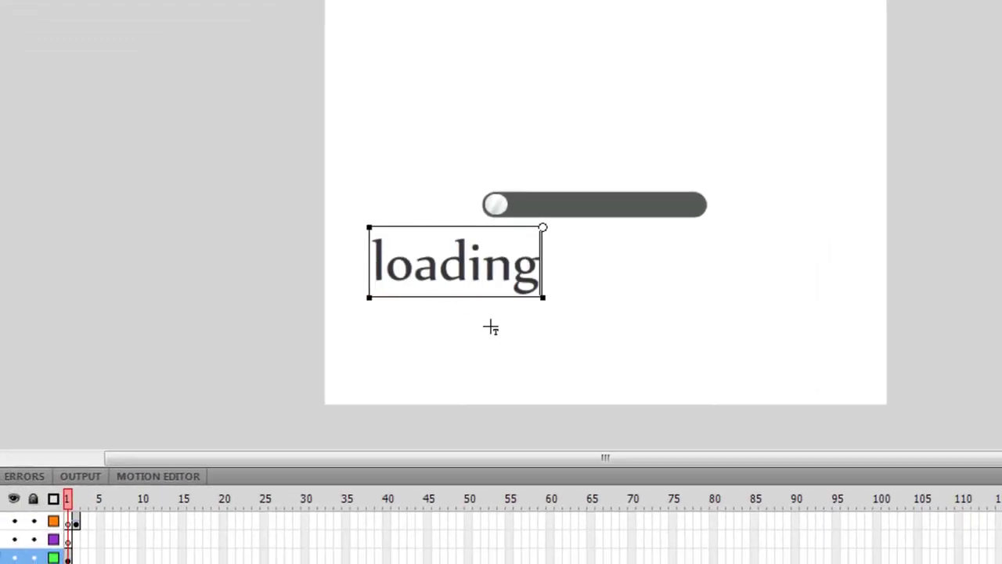
pyautogui.press('Escape')
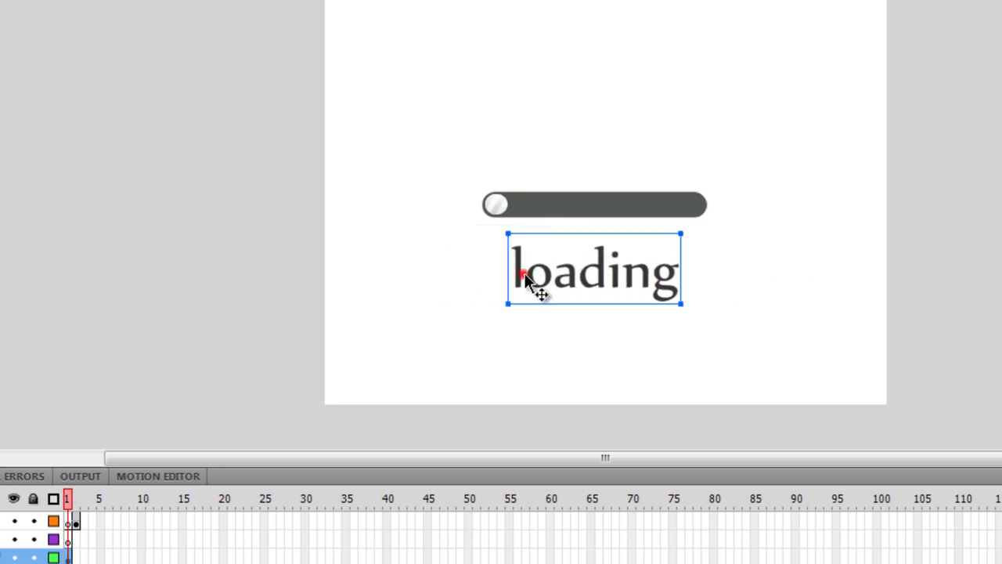
# Edit the caption so it reads '...loading'.
pyautogui.doubleClick(527, 278)
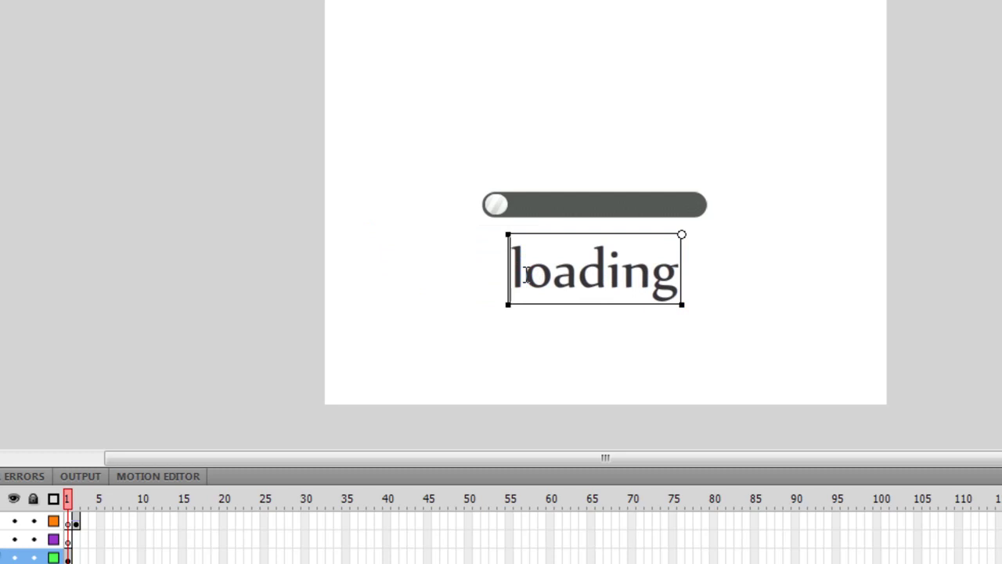
pyautogui.write('..')
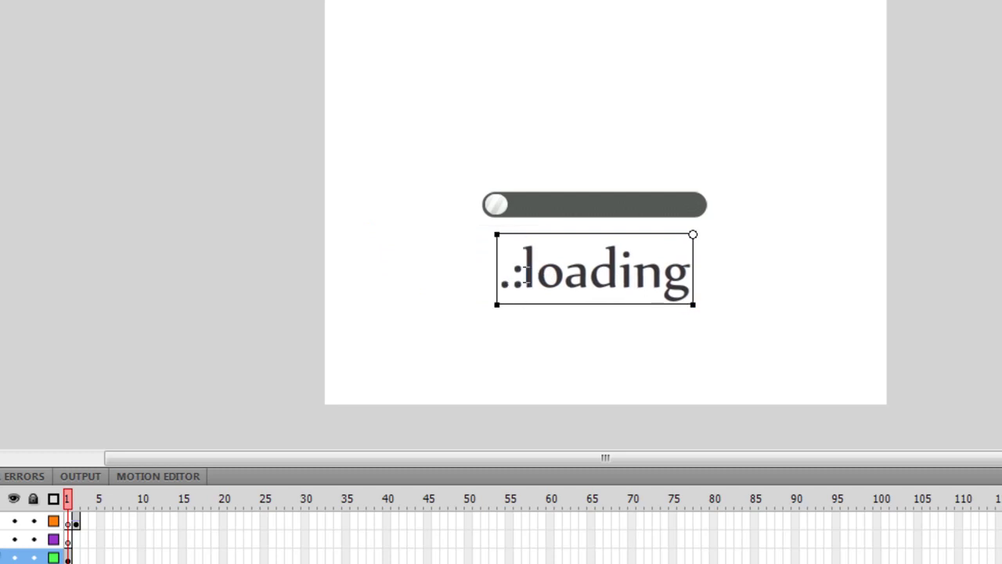
pyautogui.write(':')
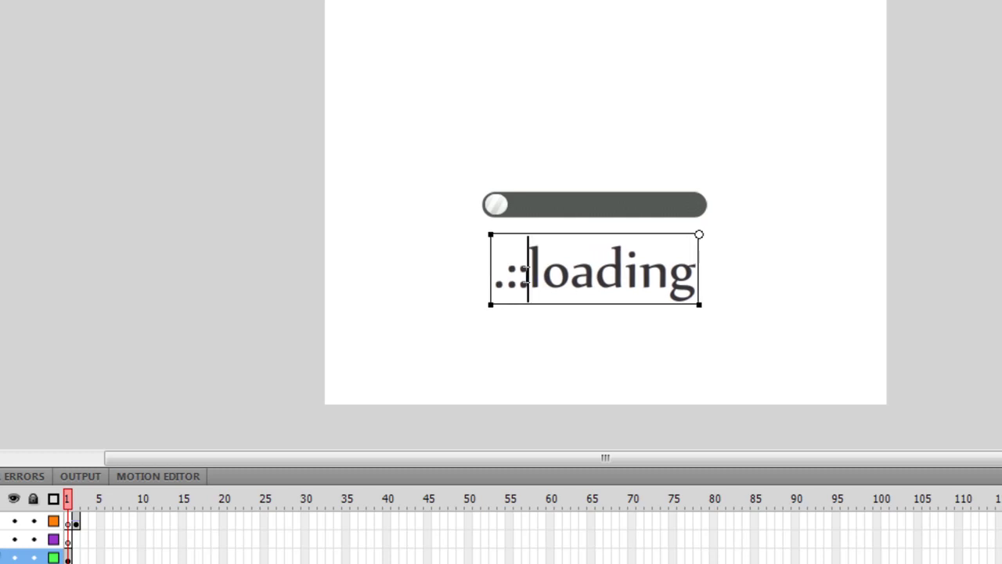
pyautogui.click(516, 272)
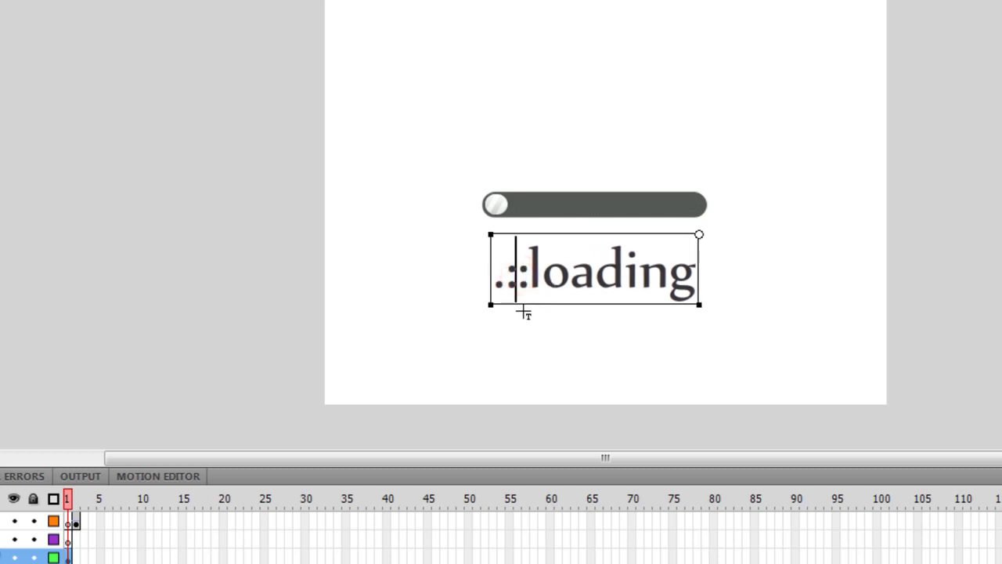
pyautogui.press('Delete')
pyautogui.write('.')
pyautogui.press('Escape')
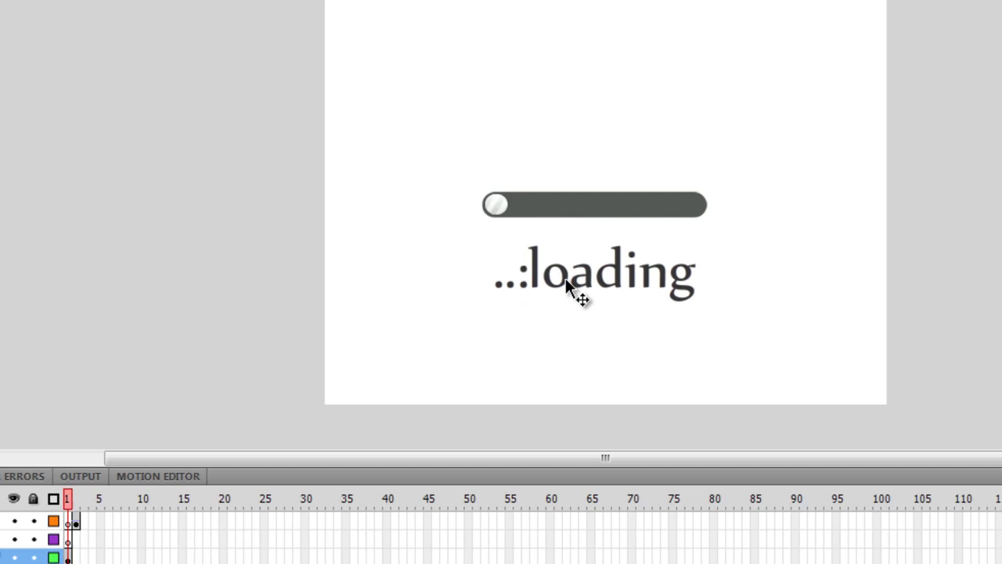
pyautogui.moveTo(569, 280); pyautogui.dragTo(534, 275)
pyautogui.doubleClick(539, 277)
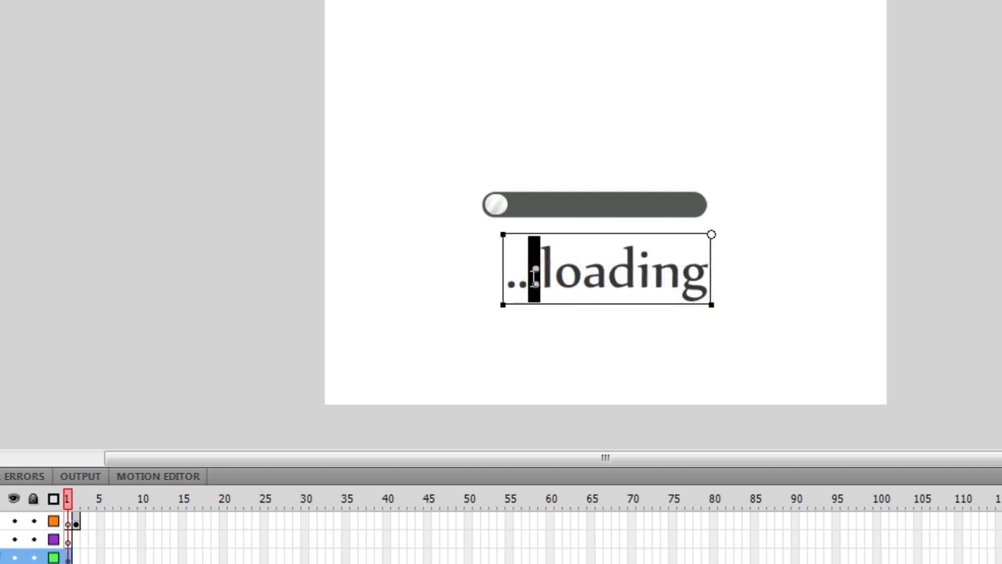
pyautogui.write('.')
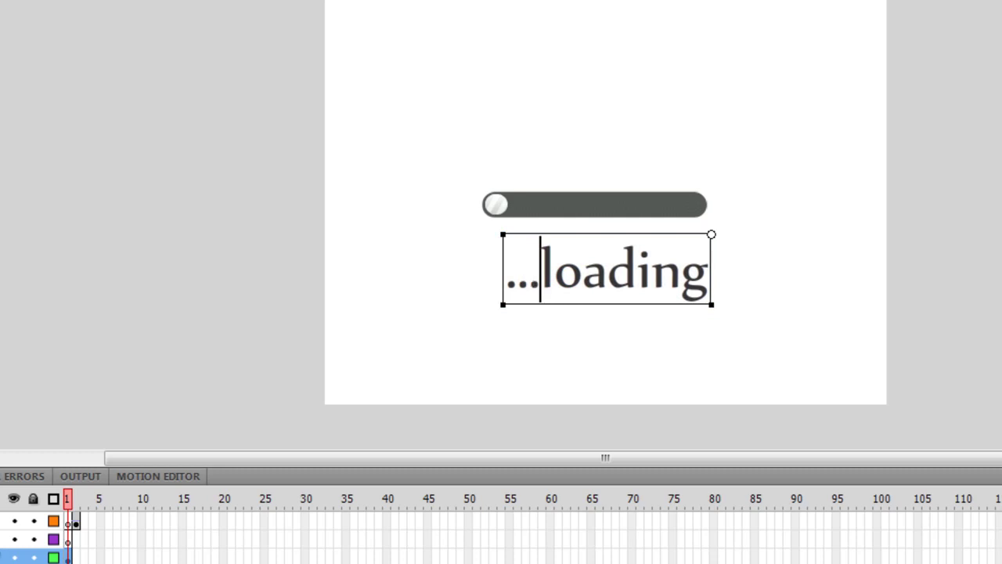
pyautogui.press('Escape')
# Centre the '...loading' caption beneath the progress bar.
pyautogui.click(918, 319)
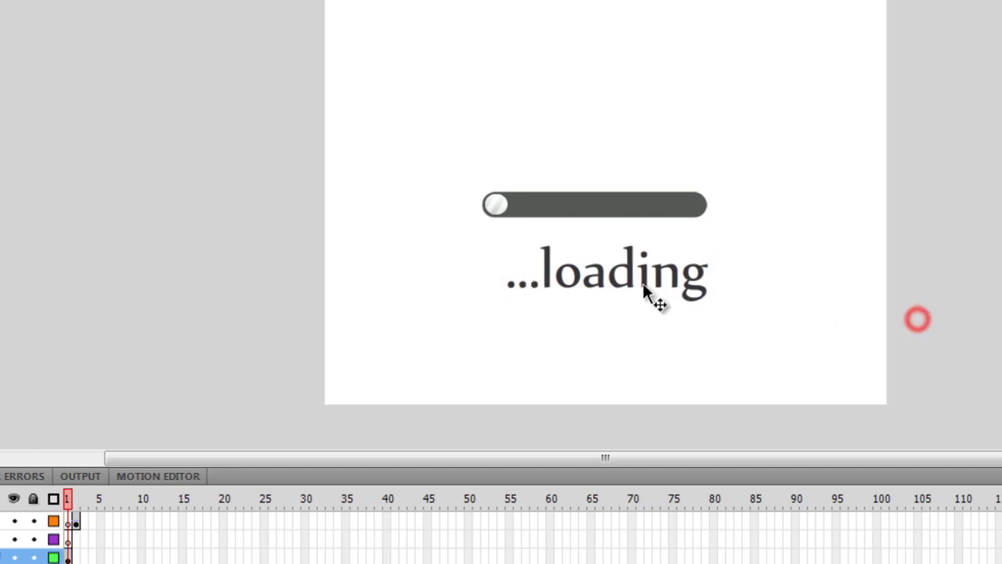
pyautogui.moveTo(644, 285); pyautogui.dragTo(623, 286)
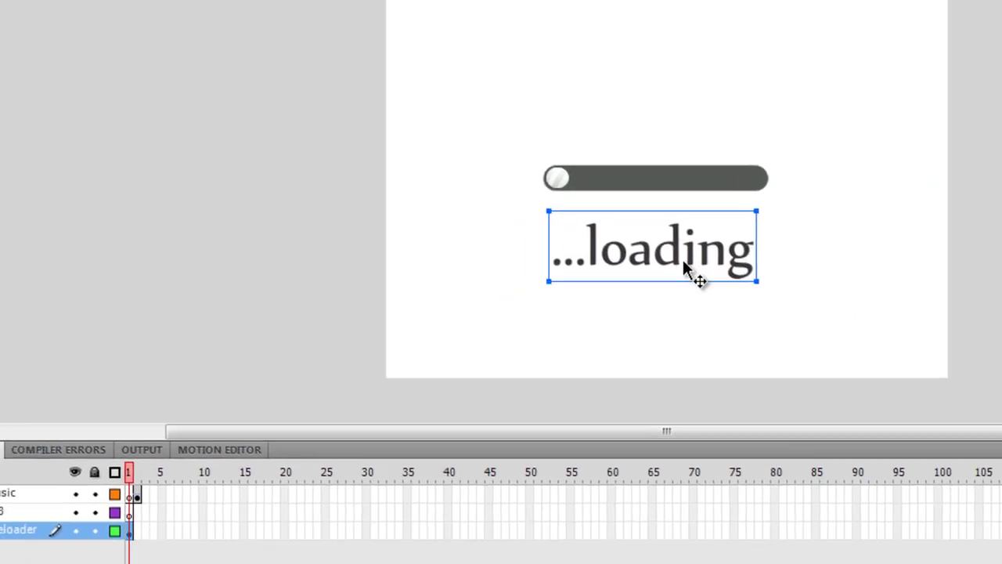
pyautogui.click(837, 278)
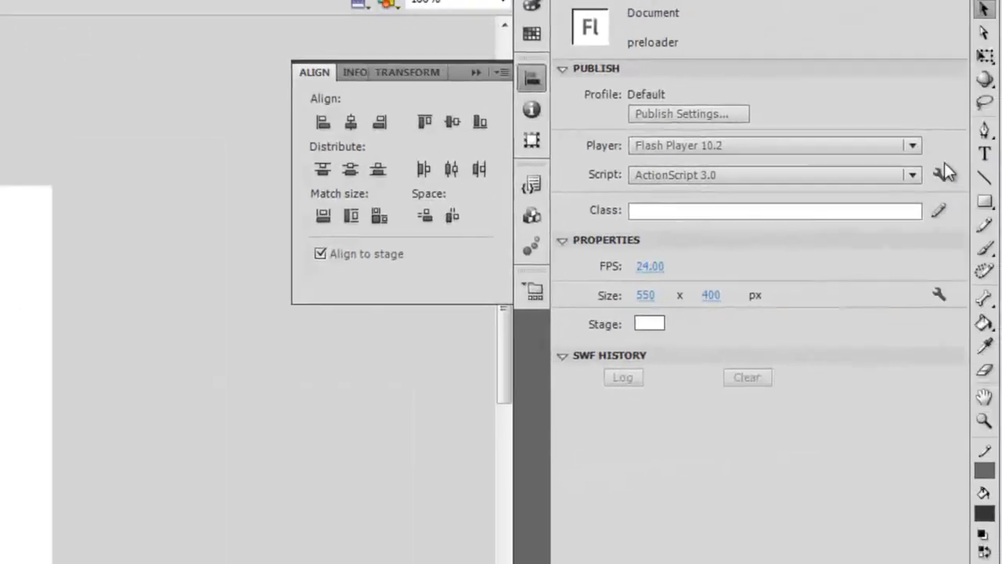
pyautogui.click(984, 153)
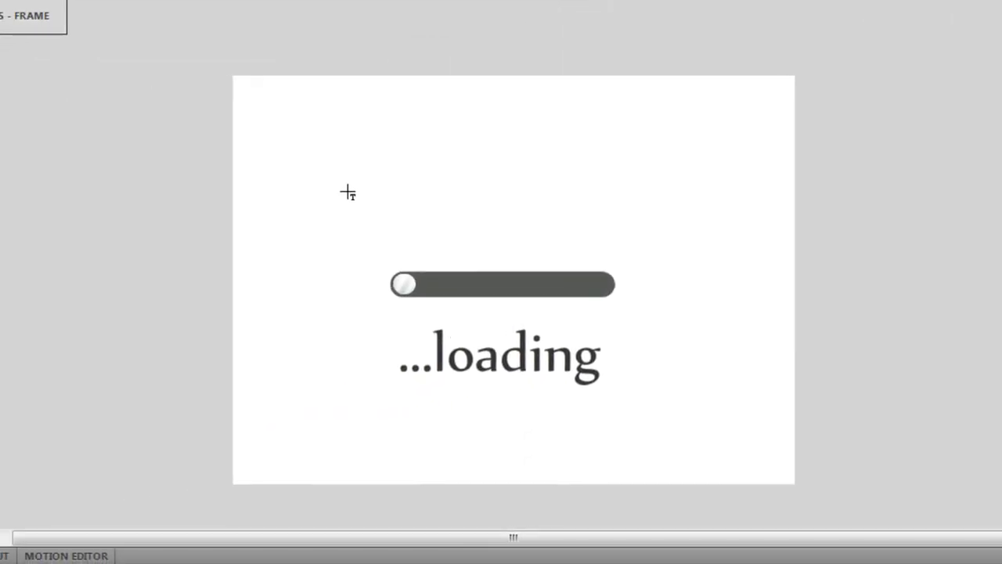
# Draw a Dynamic Text field above the bar named myText, keeping its dark grey colour.
pyautogui.moveTo(147, 220)
pyautogui.mouseDown()
pyautogui.moveTo(183, 247)
pyautogui.moveTo(517, 253)
pyautogui.mouseUp()
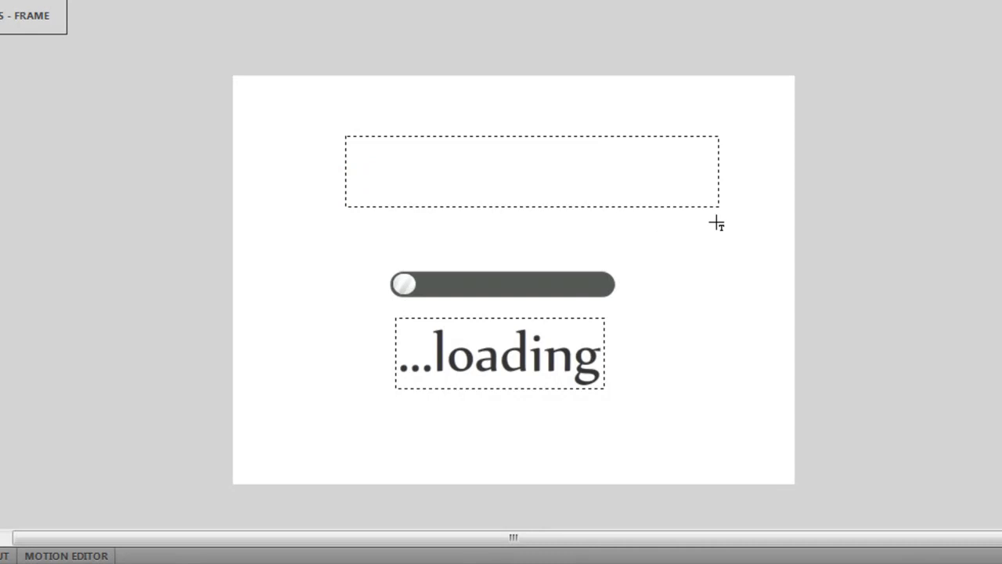
pyautogui.moveTo(717, 224); pyautogui.dragTo(729, 226)
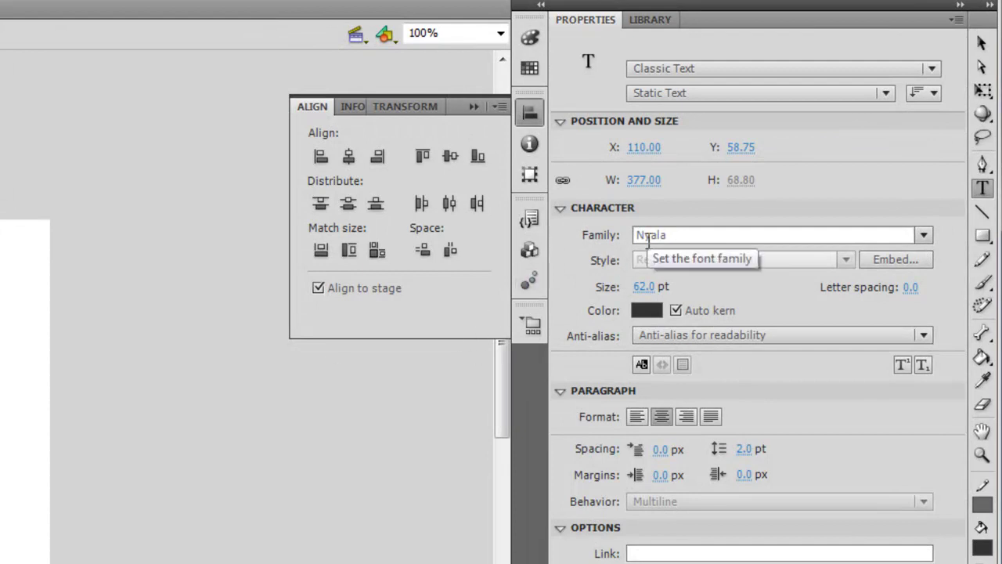
pyautogui.click(691, 95)
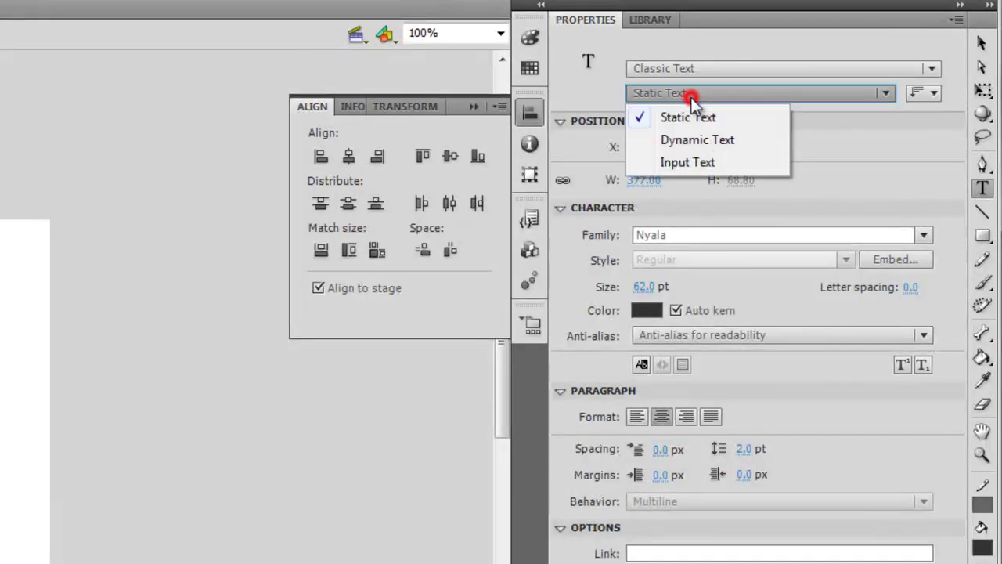
pyautogui.click(696, 140)
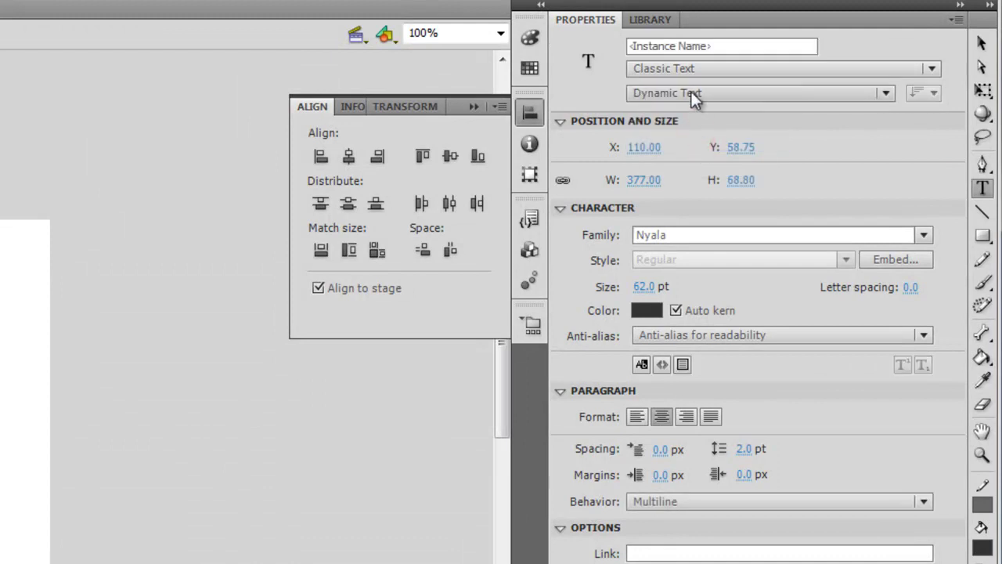
pyautogui.click(681, 46)
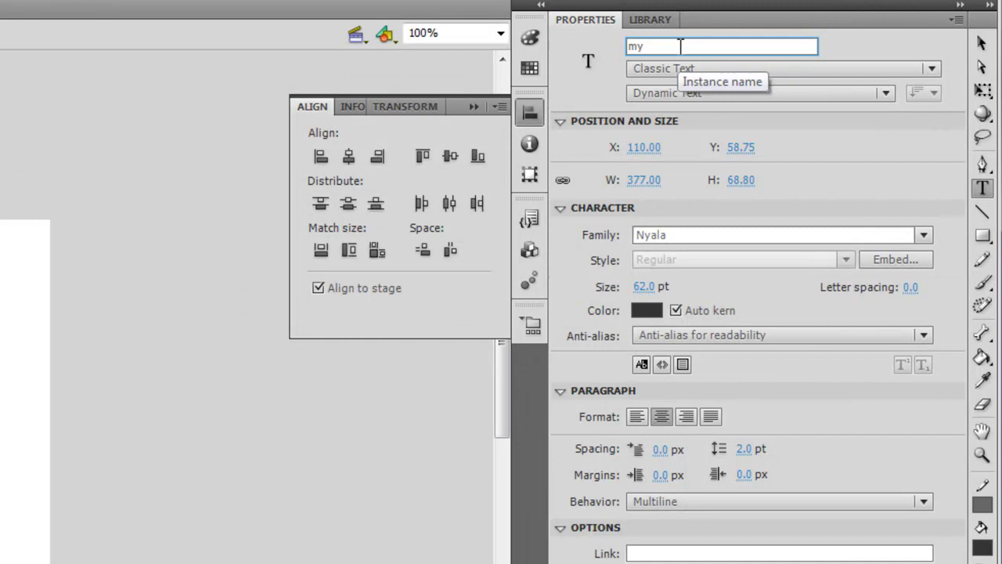
pyautogui.write('myText')
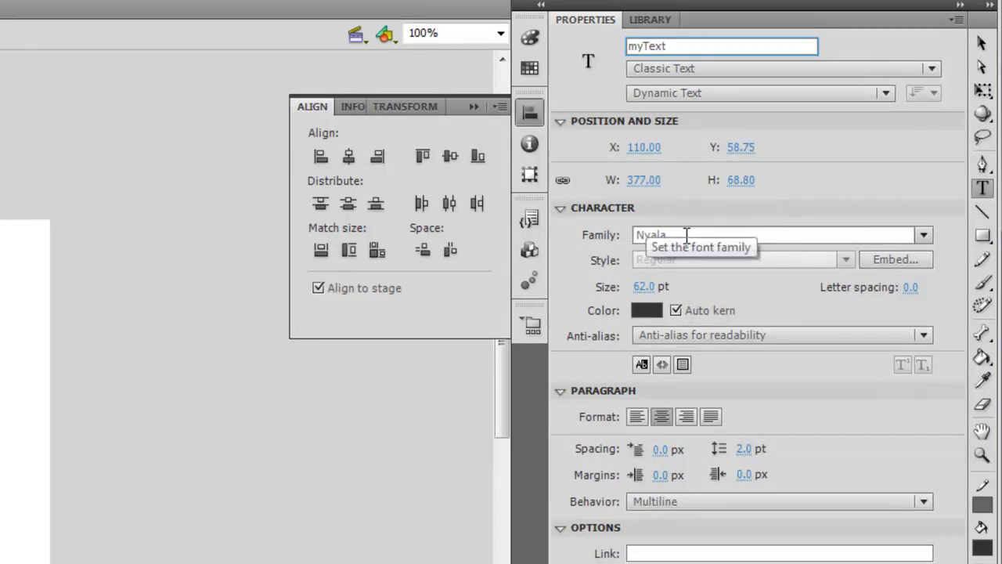
pyautogui.click(639, 310)
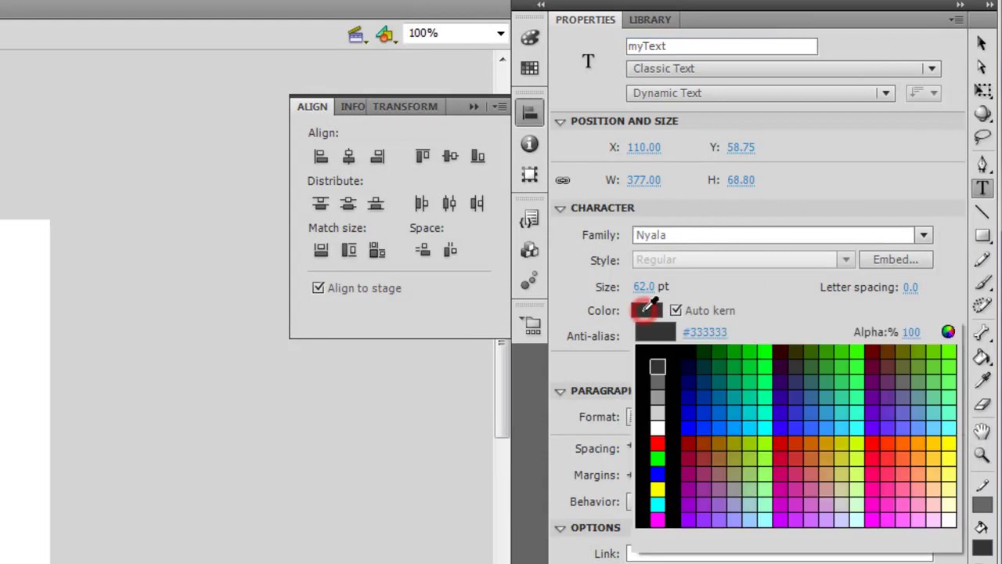
pyautogui.click(660, 369)
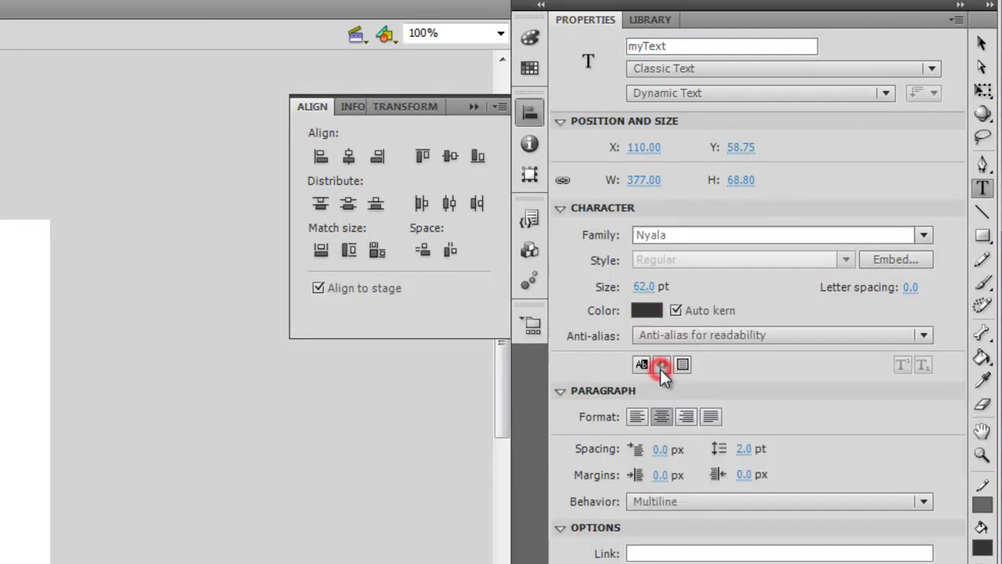
pyautogui.click(686, 45)
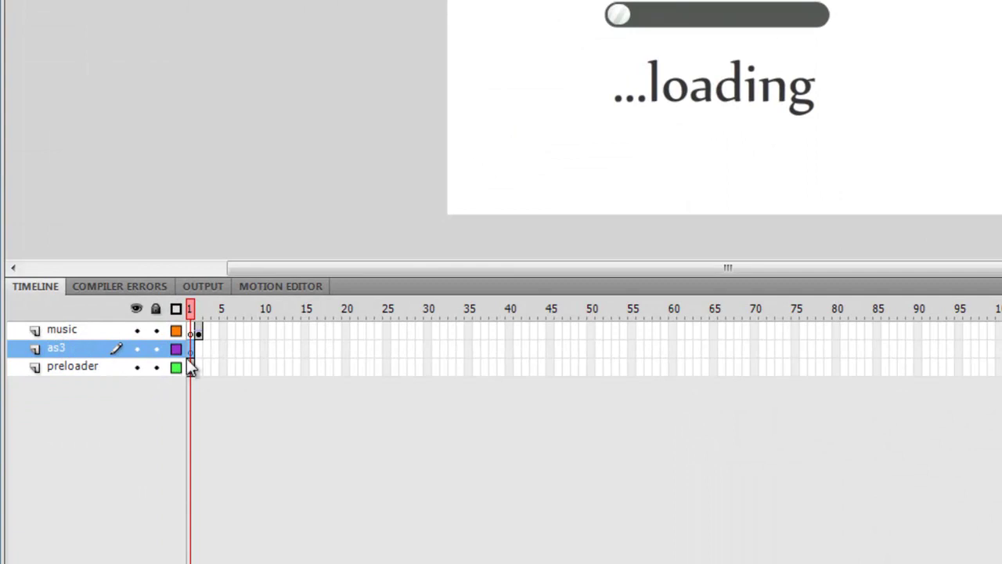
# Open the Actions for frame 1 of the as3 layer and add stop();.
pyautogui.moveTo(188, 360); pyautogui.dragTo(192, 356)
pyautogui.rightClick(194, 362)
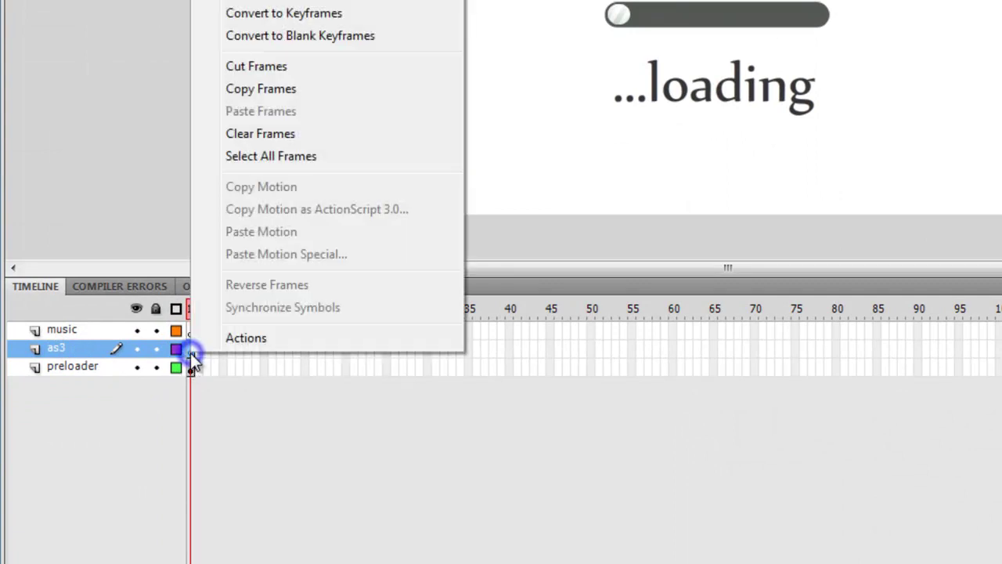
pyautogui.click(233, 337)
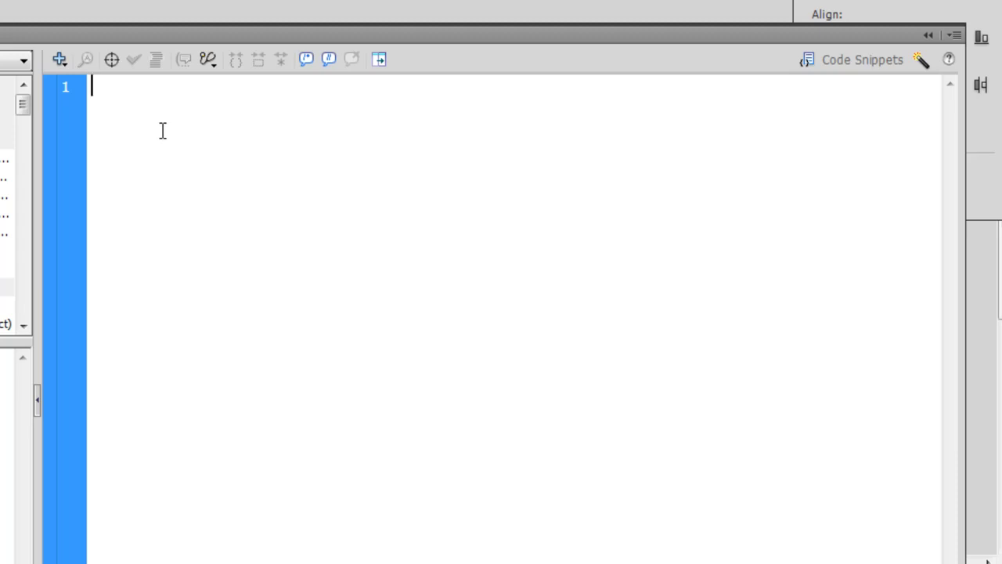
pyautogui.write('stop()')
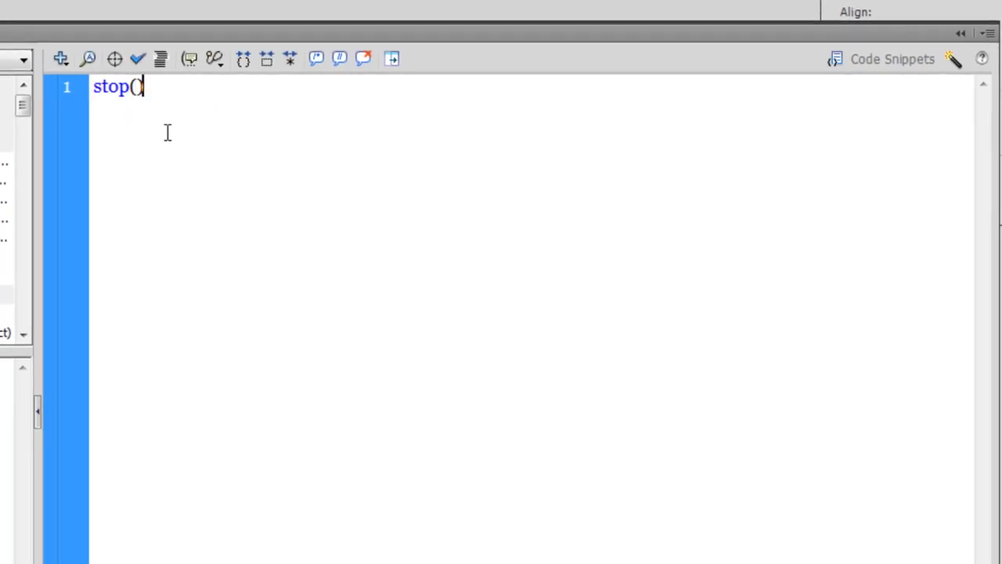
pyautogui.write(';')
pyautogui.press('Return')
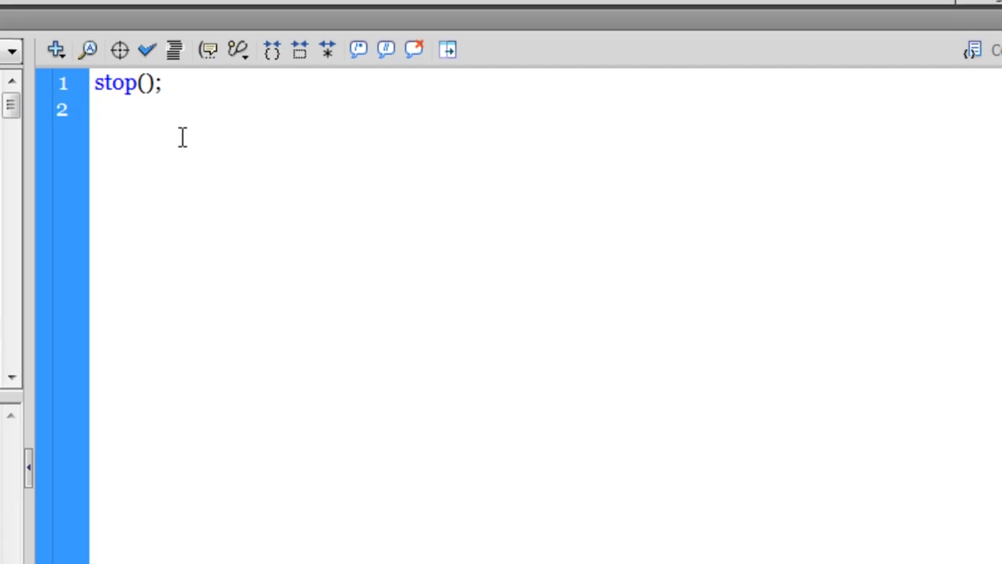
# Add loaderInfo.addEventListener(ProgressEvent.PROGRESS, loading); using code hints.
pyautogui.write('loader')
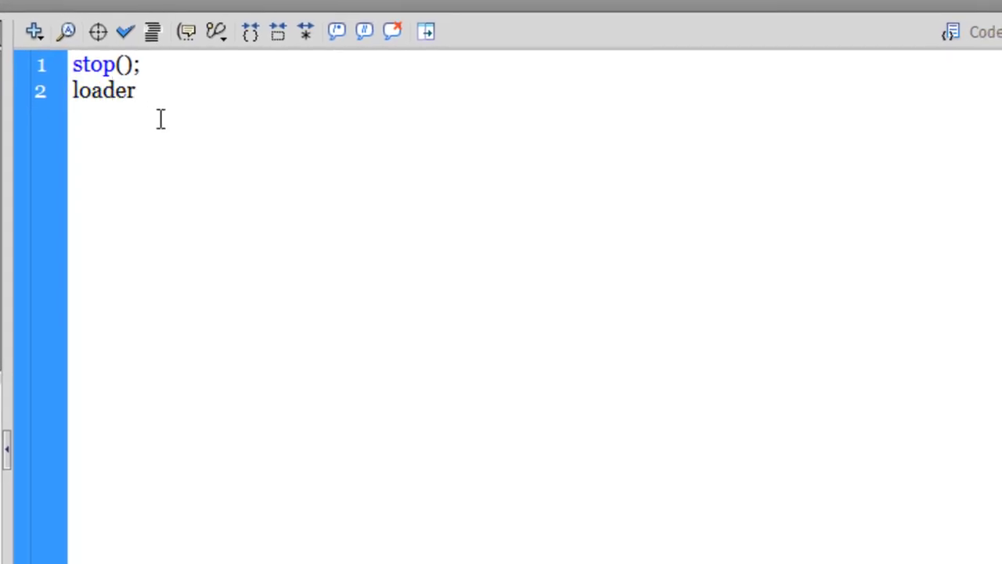
pyautogui.write('Info')
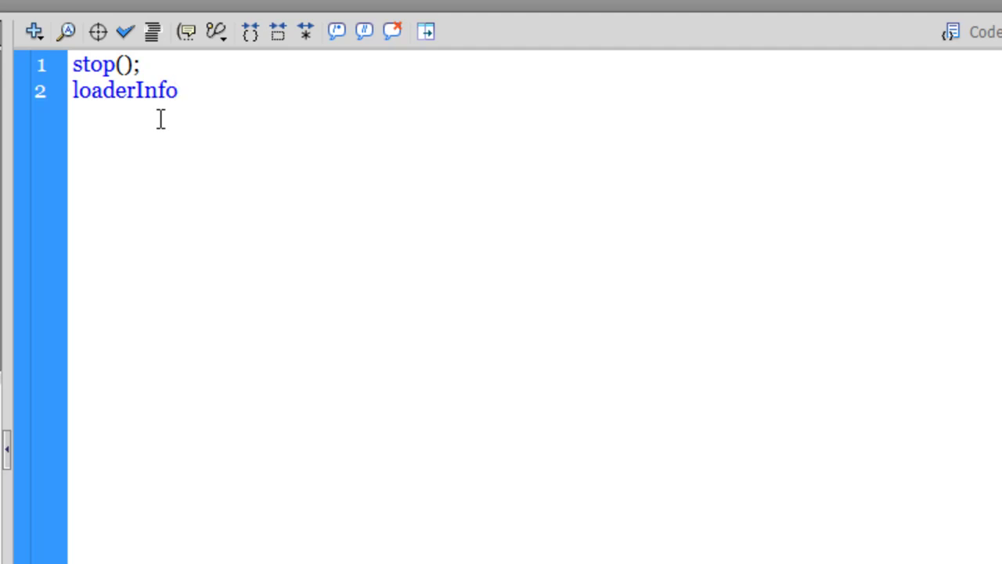
pyautogui.write('.add')
pyautogui.press('Return')
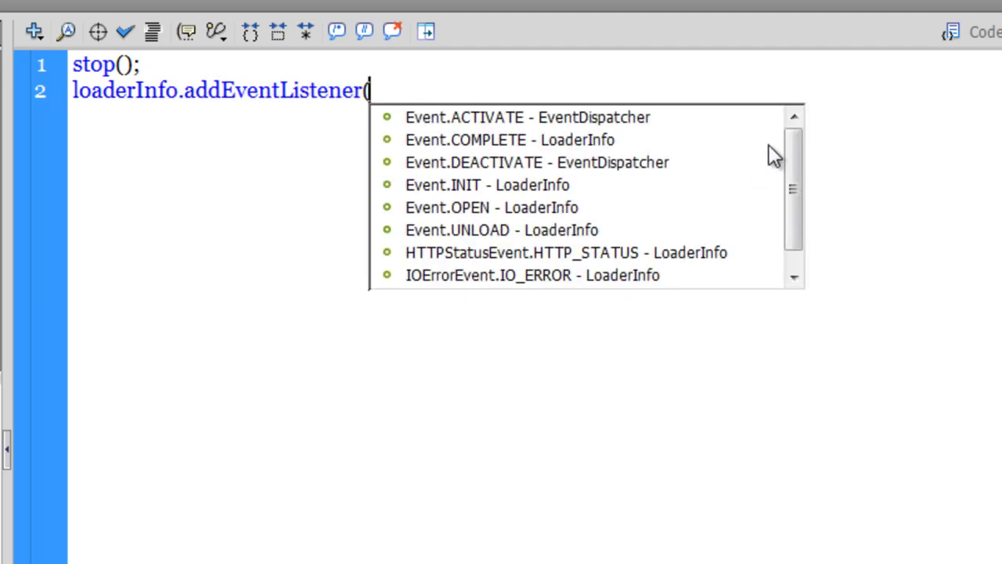
pyautogui.moveTo(798, 151); pyautogui.dragTo(799, 166)
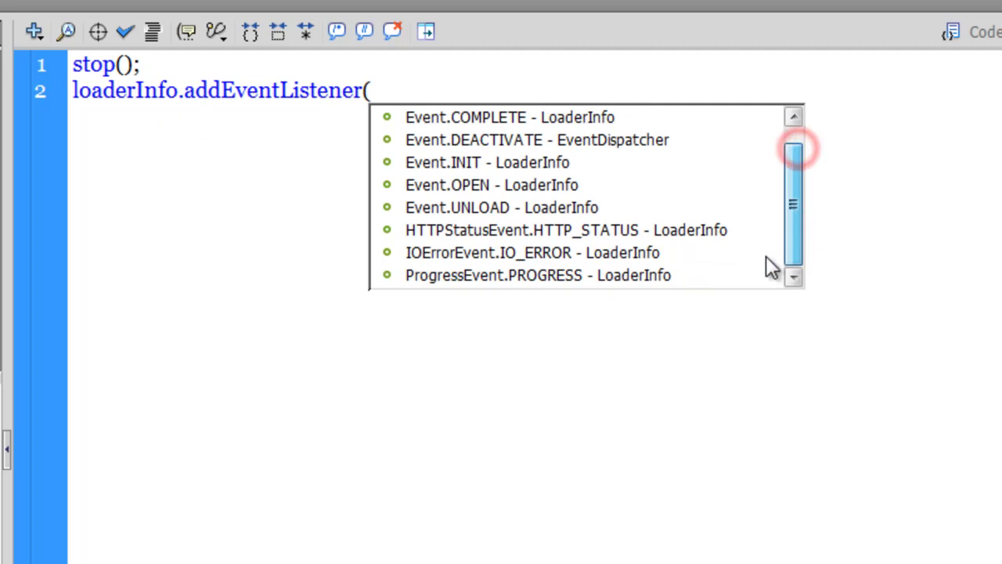
pyautogui.doubleClick(526, 275)
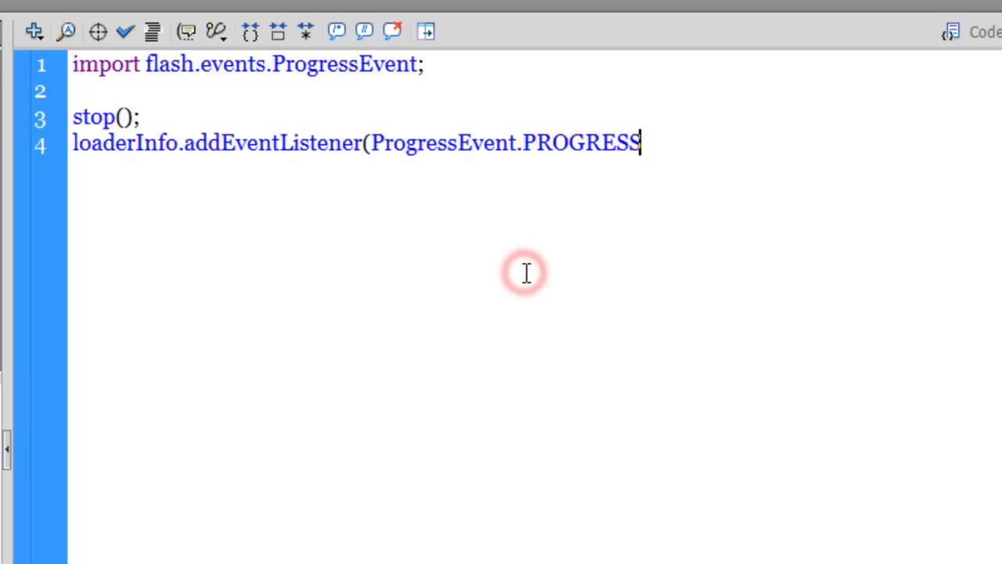
pyautogui.write(',')
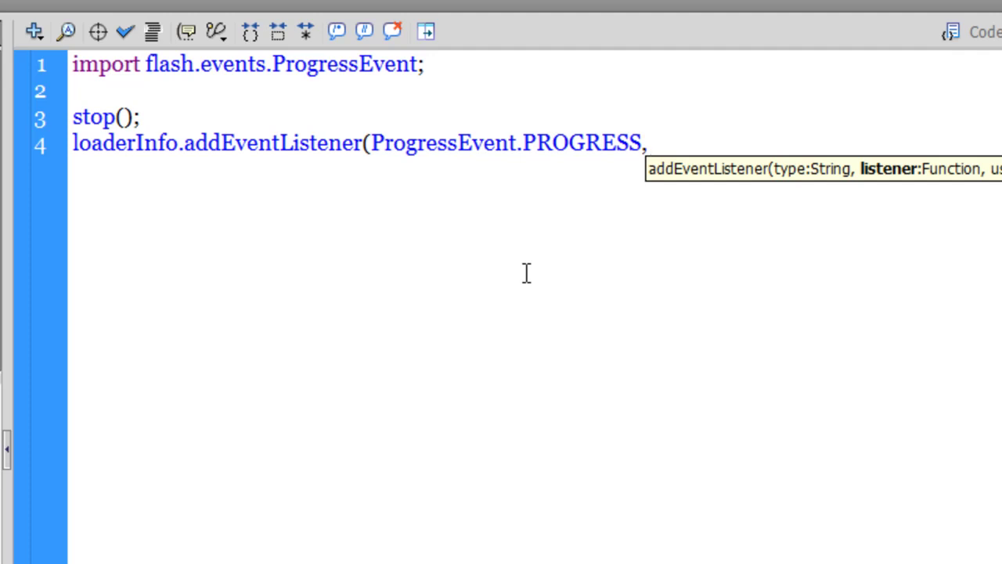
pyautogui.write('loadin')
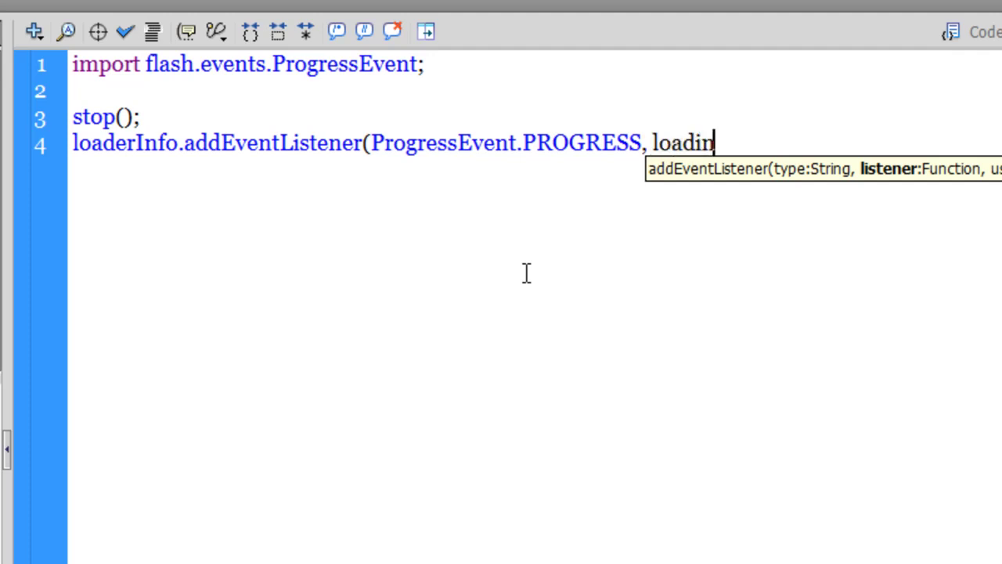
pyautogui.write('g)')
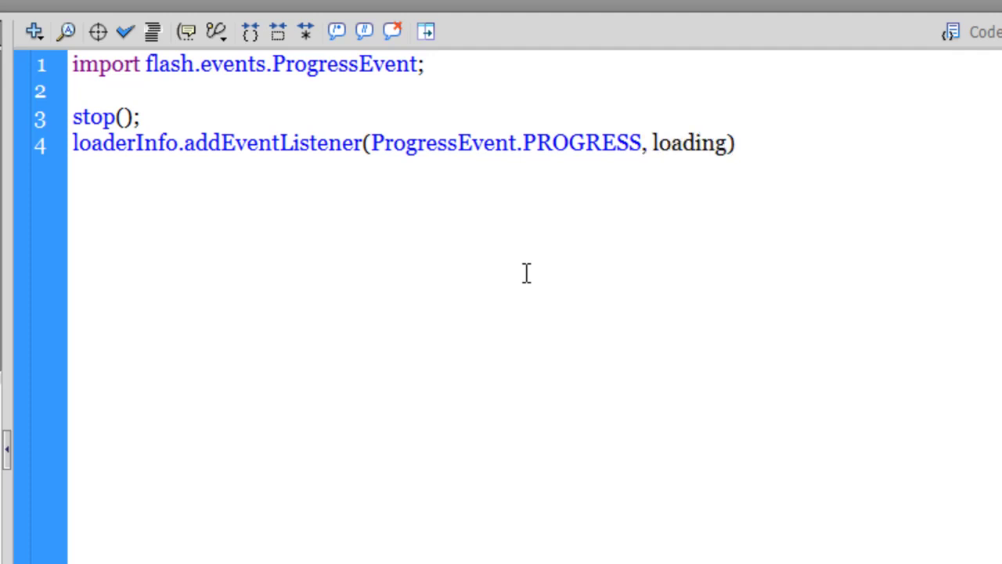
pyautogui.write(';')
pyautogui.press('Return')
# Declare an empty function loading(event:ProgressEvent){ } with blank lines inside.
pyautogui.write('funct')
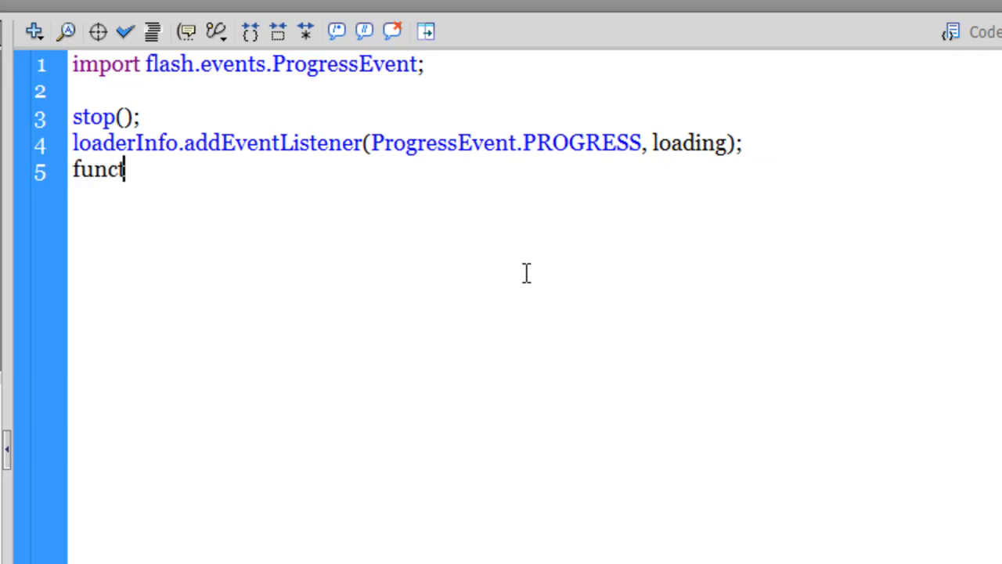
pyautogui.write('ion loadin')
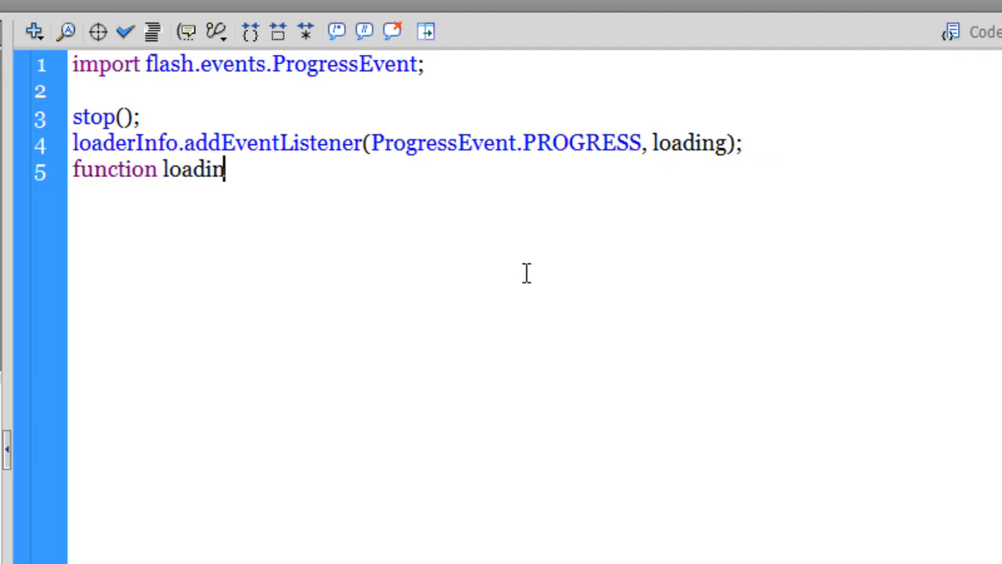
pyautogui.write('g(event')
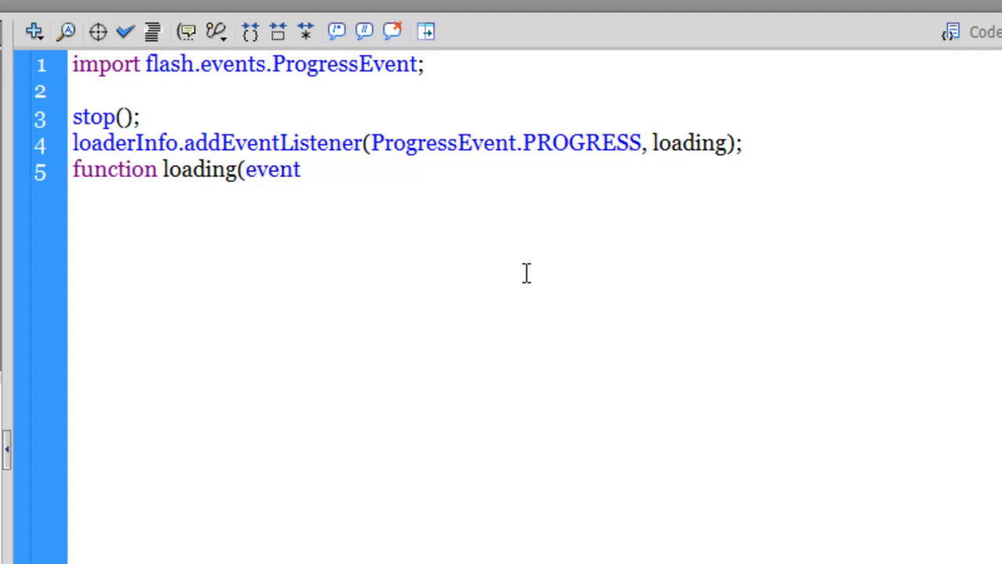
pyautogui.write(':Pro')
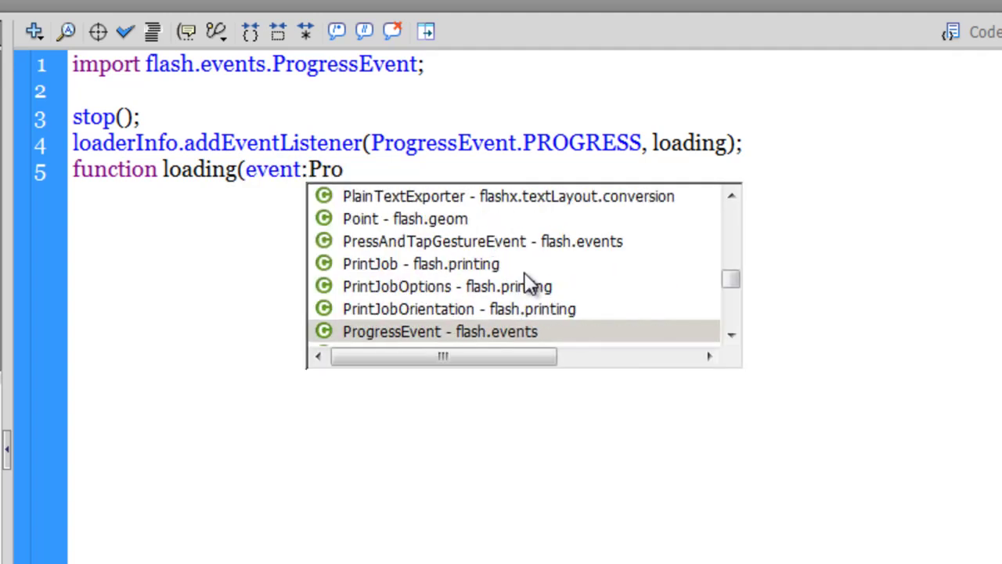
pyautogui.press('Return')
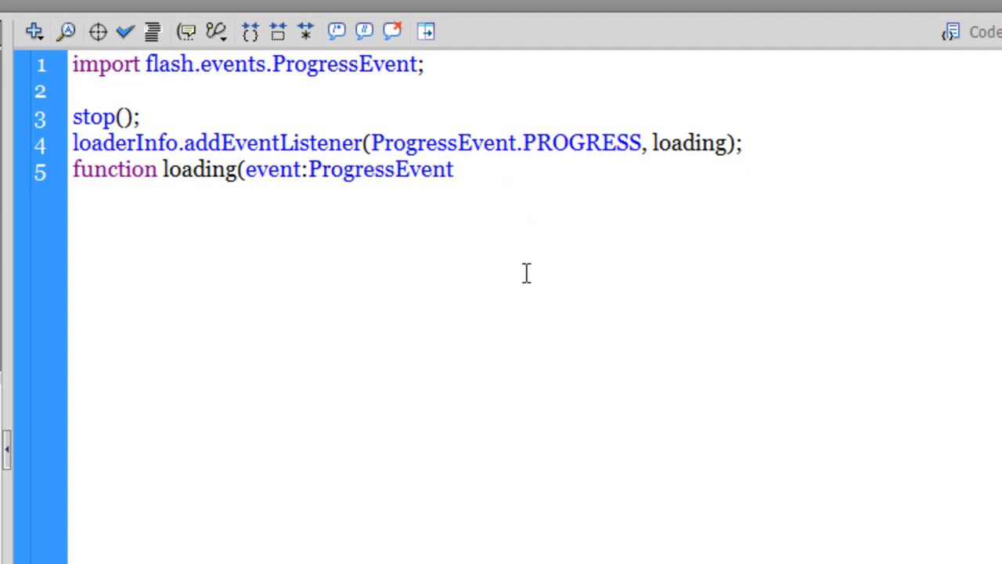
pyautogui.write('){')
pyautogui.press('Return')
pyautogui.press('Return')
pyautogui.press('Return')
pyautogui.press('Return')
pyautogui.press('Return')
pyautogui.press('Return')
pyautogui.press('Up')
pyautogui.press('Up')
pyautogui.press('Up')
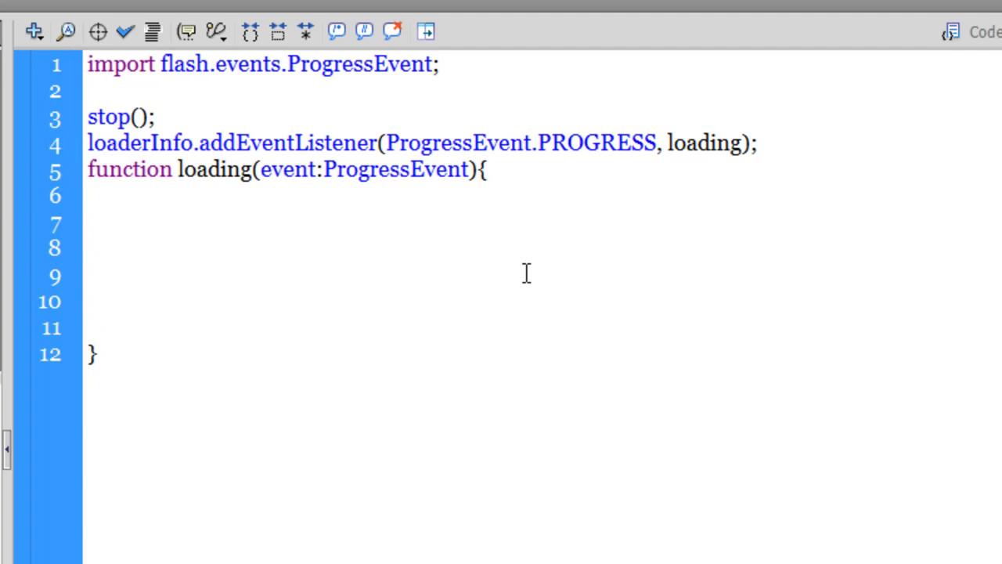
# Write var percent:Number = event.bytesLoaded/ event.bytesTotal*100; inside the loading function.
pyautogui.write('var pe')
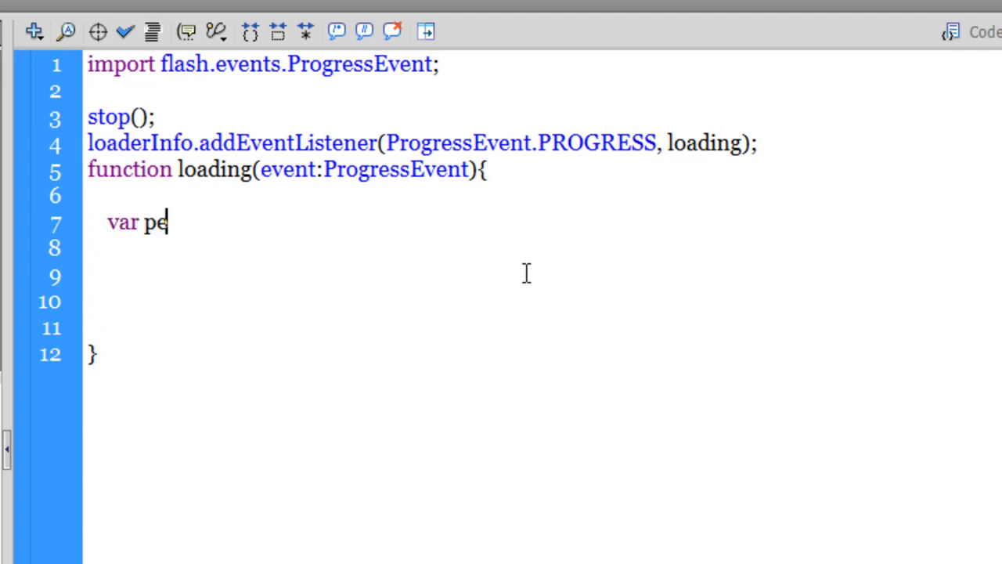
pyautogui.write('rcent')
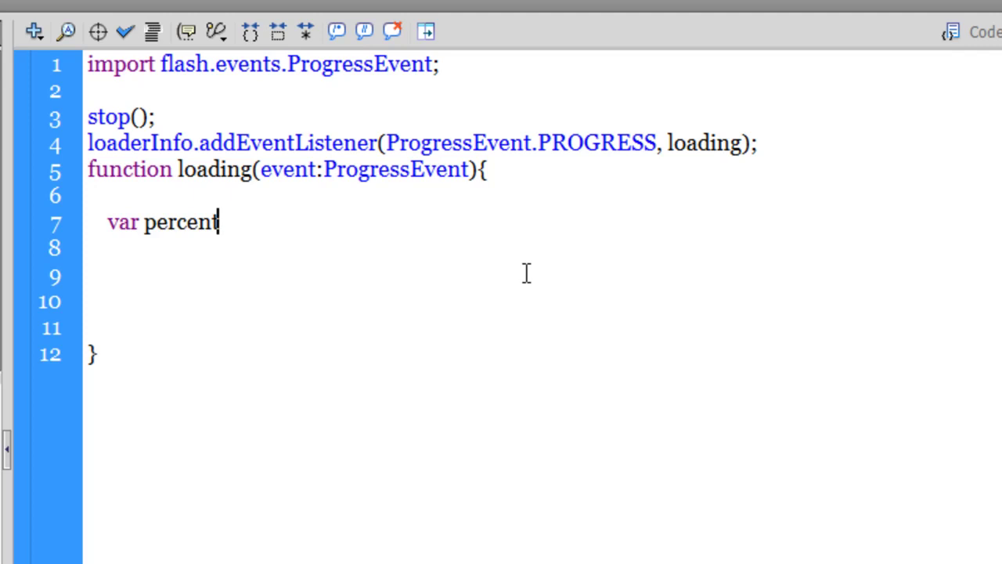
pyautogui.write(':')
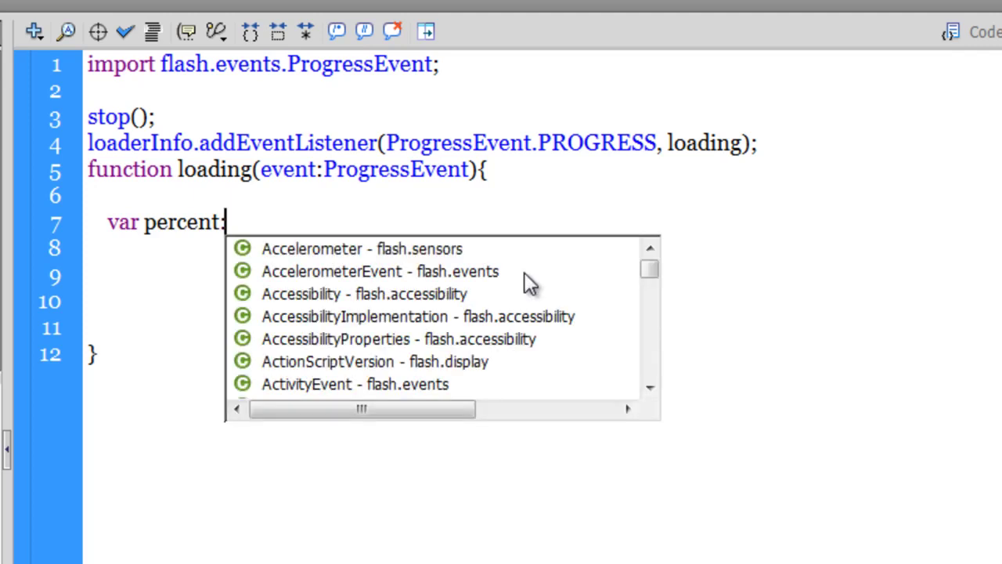
pyautogui.write('nu')
pyautogui.press('Return')
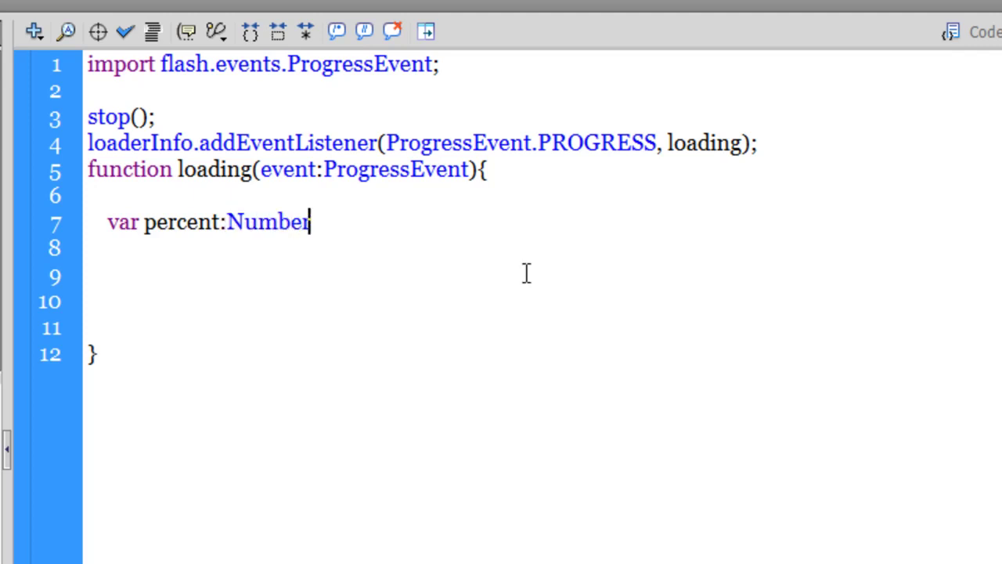
pyautogui.write('= event.')
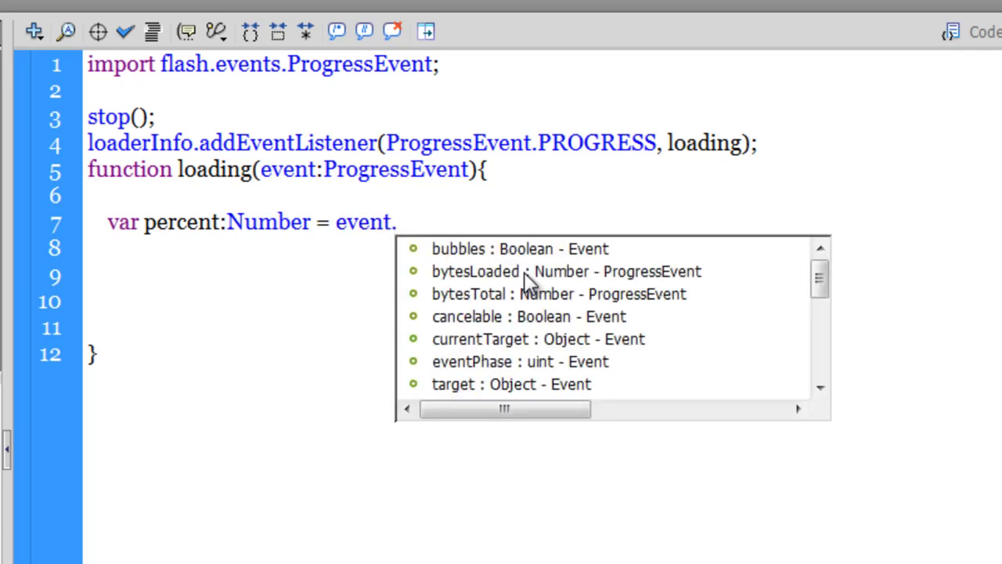
pyautogui.write('bytes')
pyautogui.press('Return')
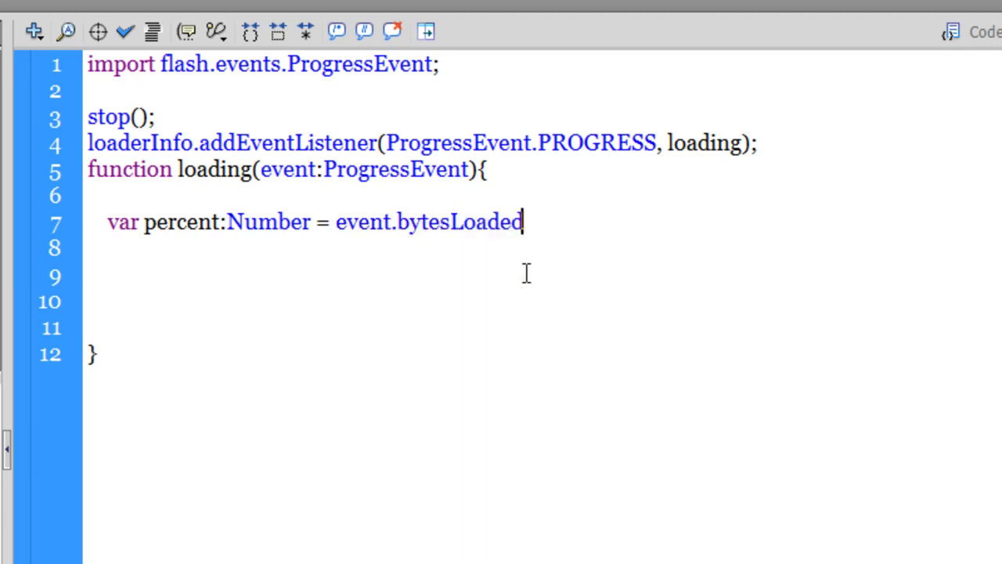
pyautogui.write('/ event.byt')
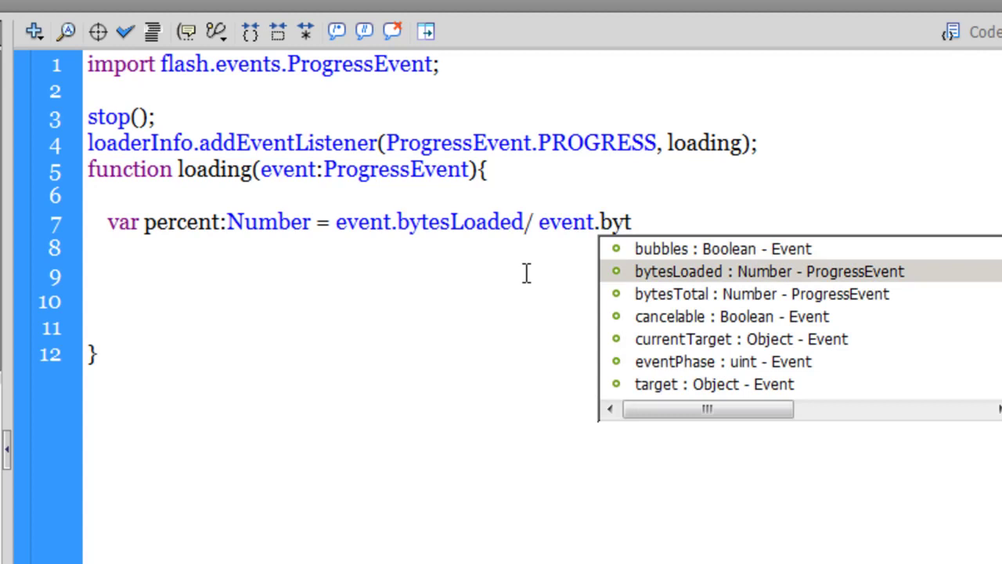
pyautogui.write('te')
pyautogui.press('BackSpace')
pyautogui.press('BackSpace')
pyautogui.write('est')
pyautogui.press('Return')
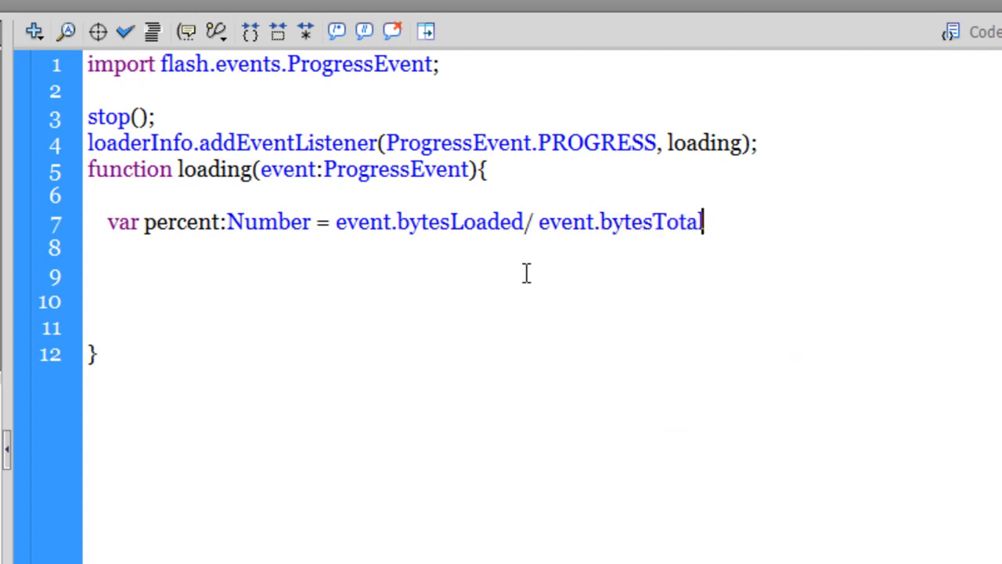
pyautogui.write('*100;')
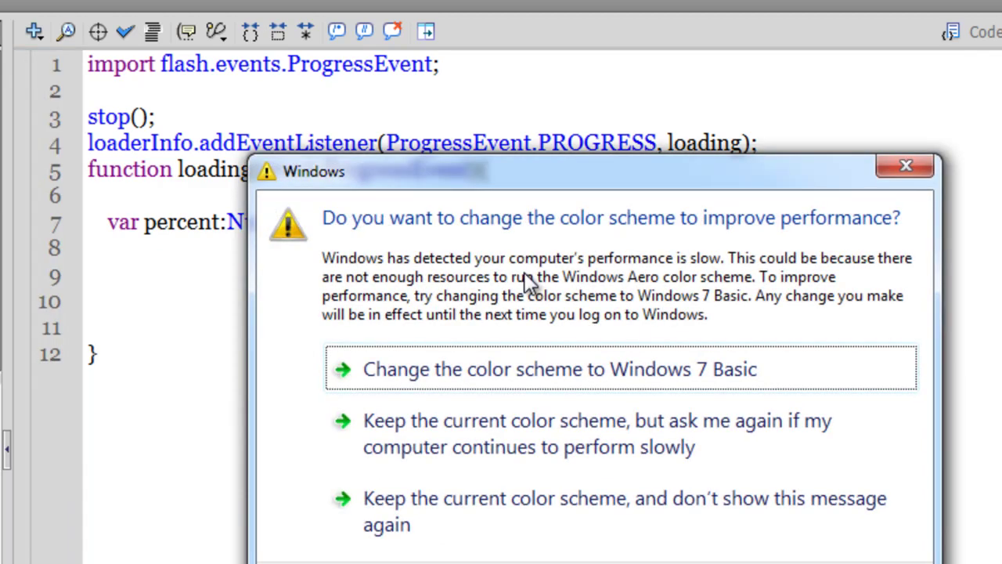
# Dismiss the colour scheme warning and begin a 'myText.text = Math.round' line below.
pyautogui.click(496, 501)
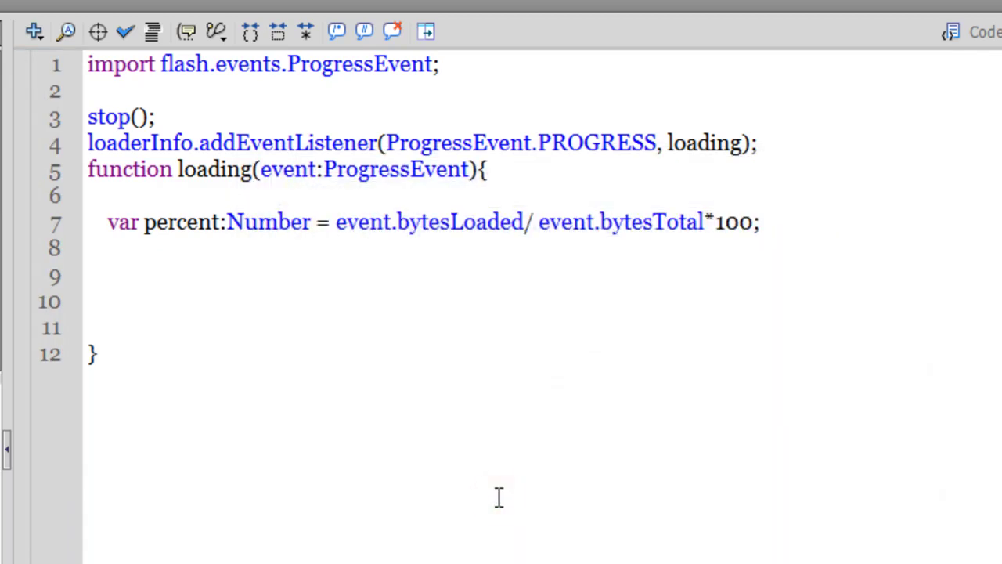
pyautogui.click(786, 226)
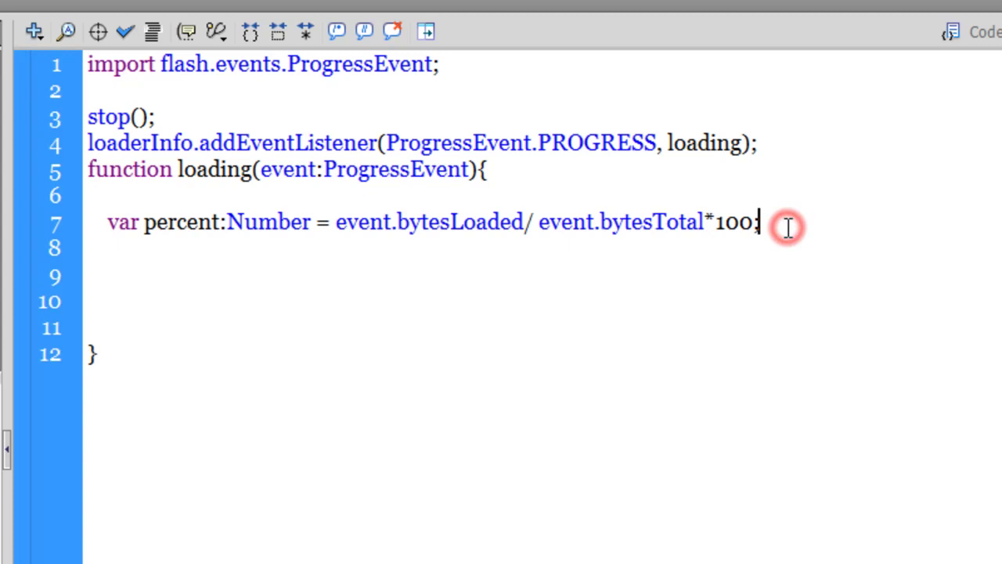
pyautogui.press('Return')
pyautogui.write('m')
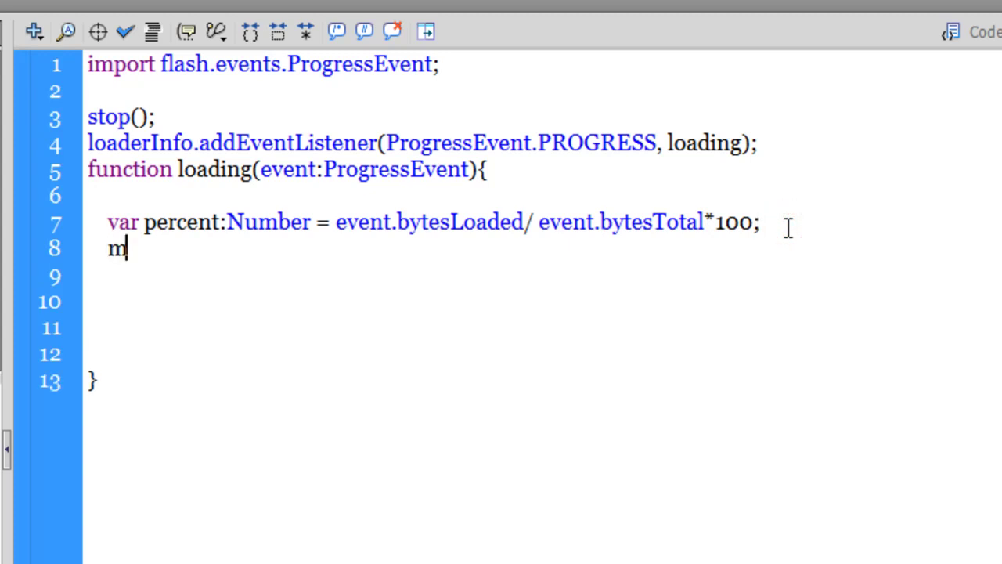
pyautogui.write('yText')
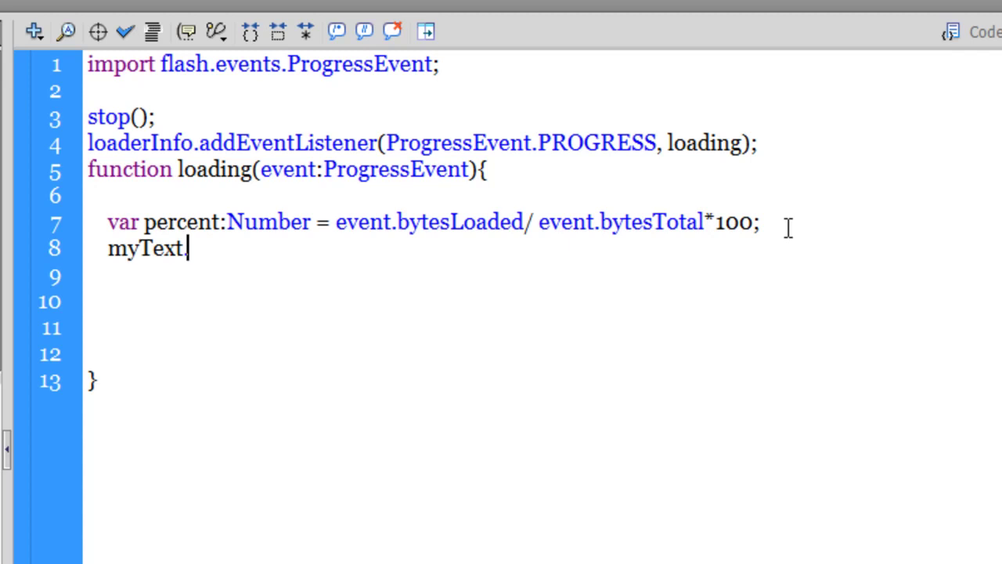
pyautogui.write('.text')
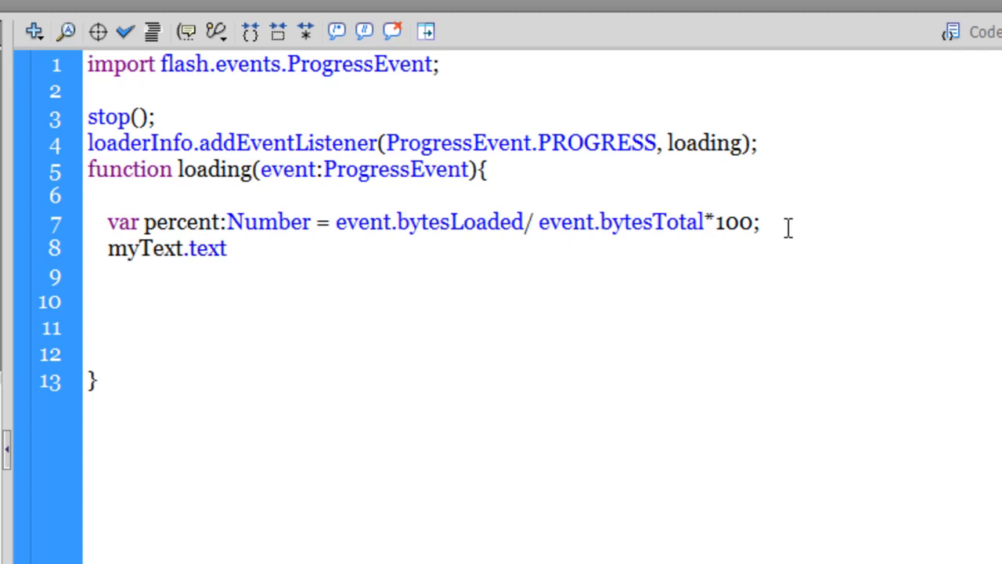
pyautogui.write(' = Math.')
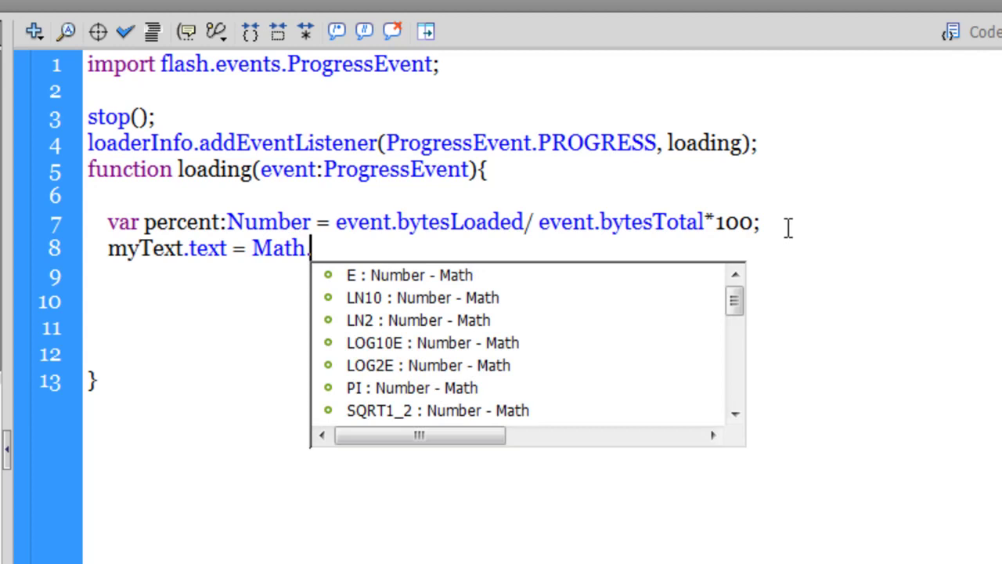
pyautogui.write('roun')
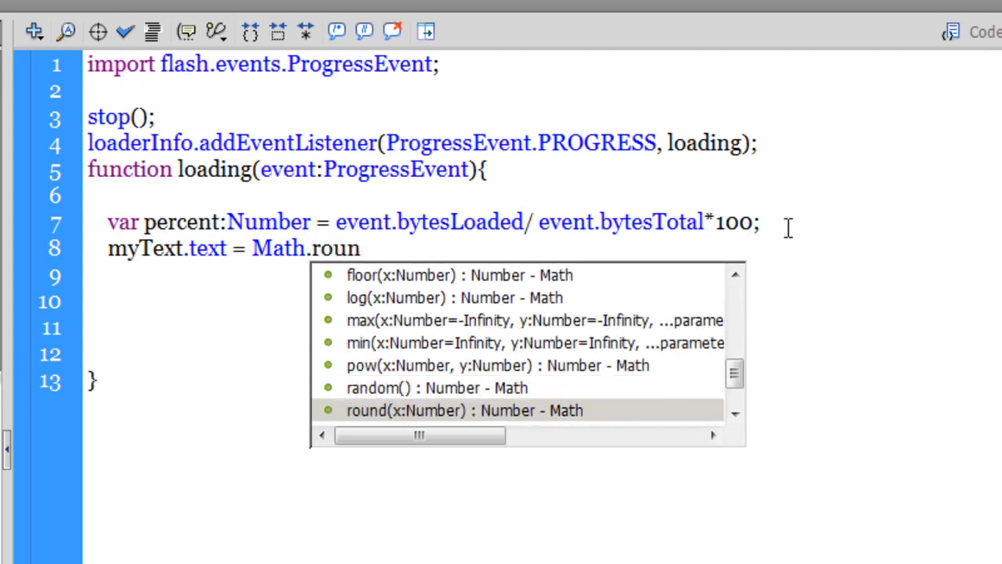
# Complete myText.text = Math.round(percent)+"%"; and add an empty if(){} block below it.
pyautogui.press('Return')
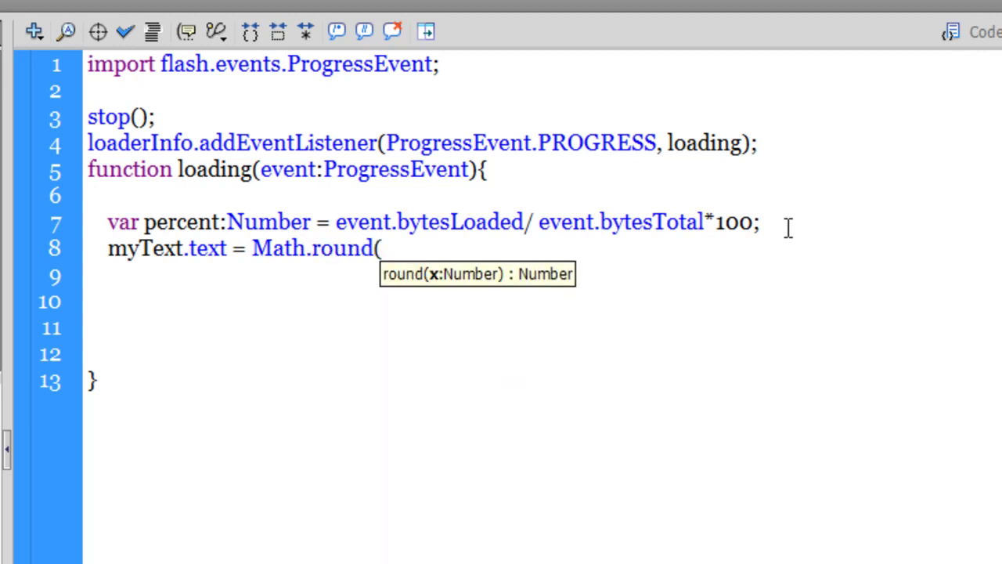
pyautogui.write('percent')
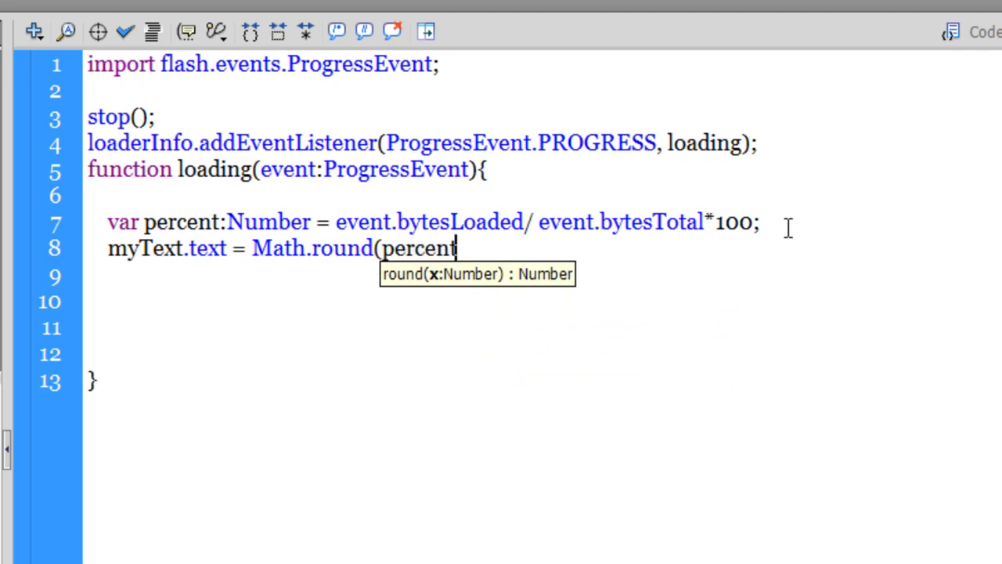
pyautogui.write(')')
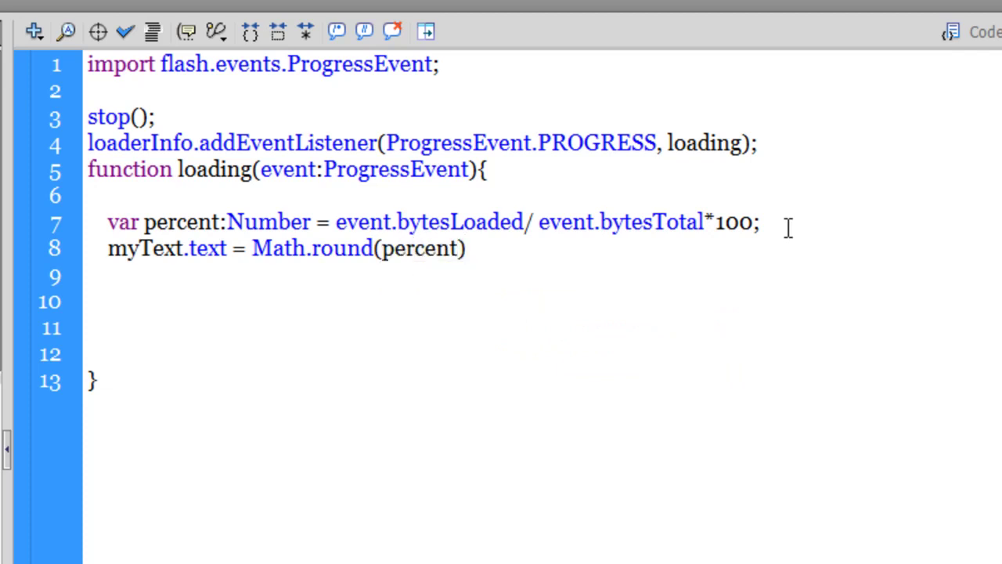
pyautogui.write('+"%";')
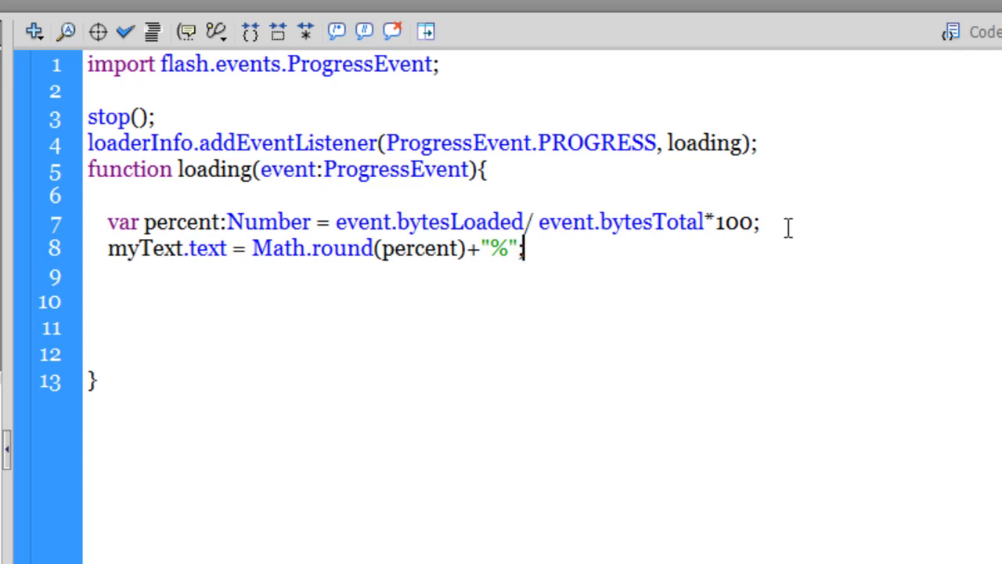
pyautogui.press('Return')
pyautogui.press('Return')
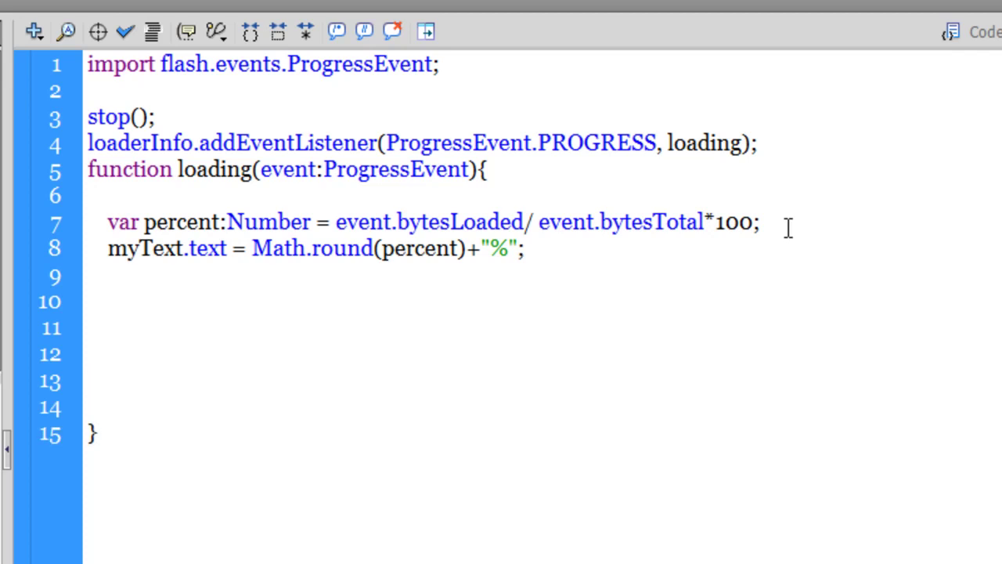
pyautogui.write('if(){}')
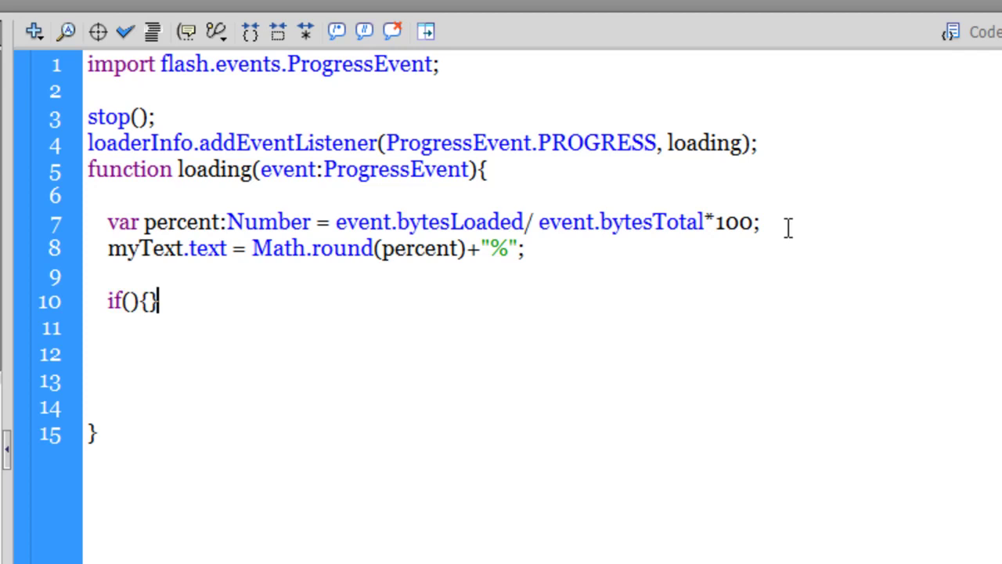
# Set the if condition to percent==100.
pyautogui.press('Left')
pyautogui.press('Left')
pyautogui.press('Left')
pyautogui.press('Left')
pyautogui.write('percent')
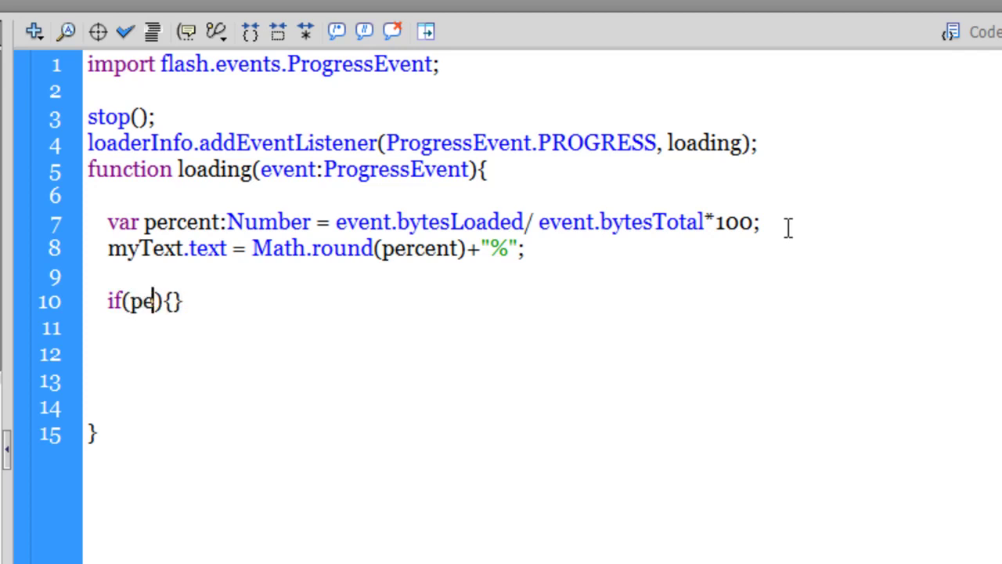
pyautogui.write('==1')
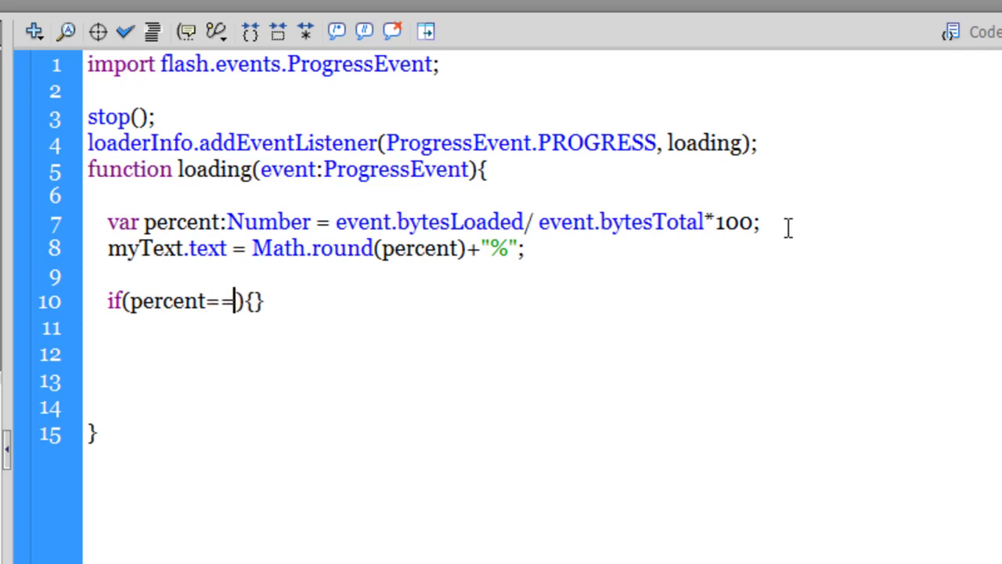
pyautogui.write('00')
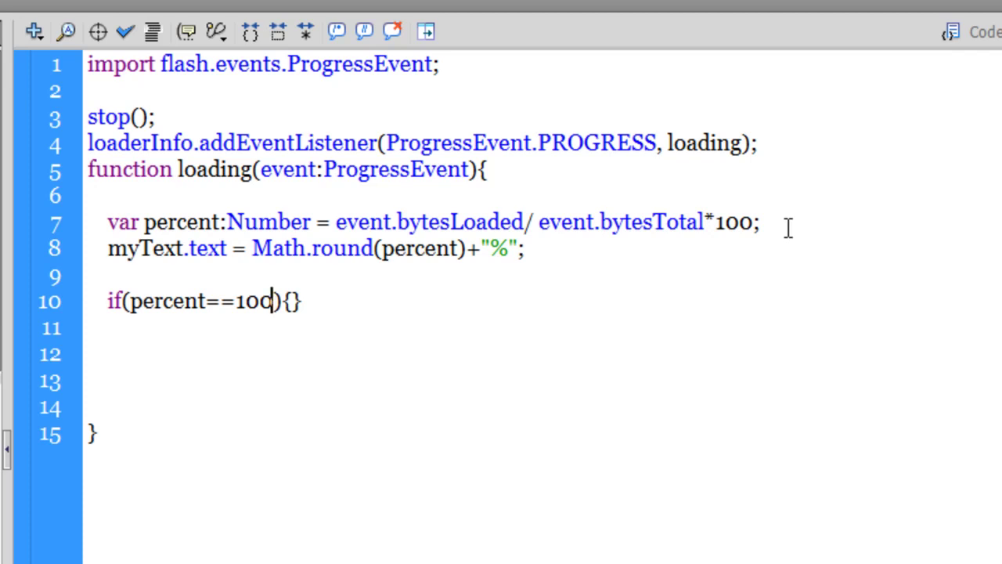
pyautogui.press('Right')
pyautogui.press('Right')
# Paste the listener line into the if block as loaderInfo.removeEventListener(ProgressEvent.PROGRESS, loading);.
pyautogui.moveTo(780, 142); pyautogui.dragTo(88, 147)
pyautogui.hotkey('ctrl', 'c')
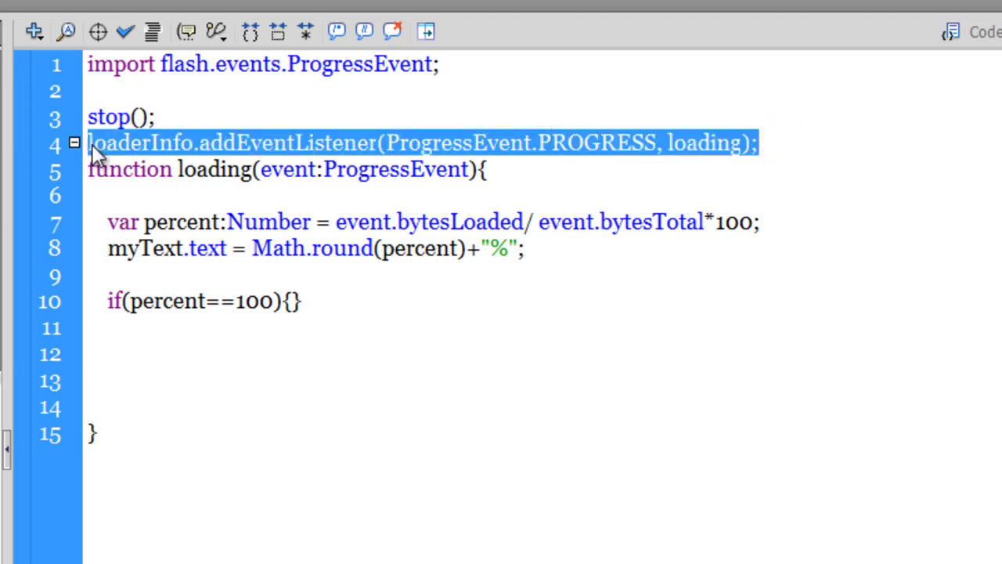
pyautogui.click(291, 300)
pyautogui.hotkey('ctrl', 'v')
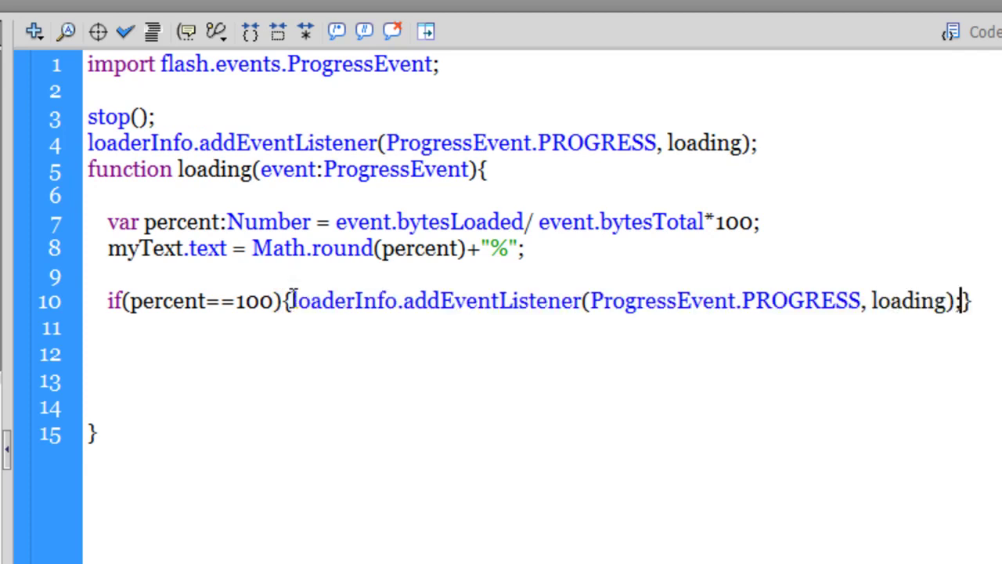
pyautogui.click(443, 299)
pyautogui.press('BackSpace')
pyautogui.press('BackSpace')
pyautogui.press('BackSpace')
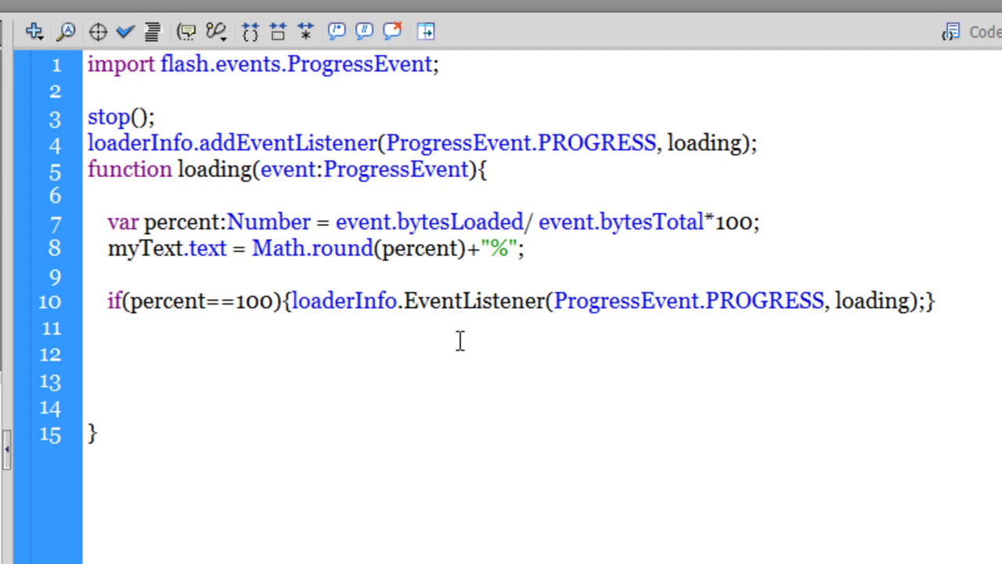
pyautogui.write('remove')
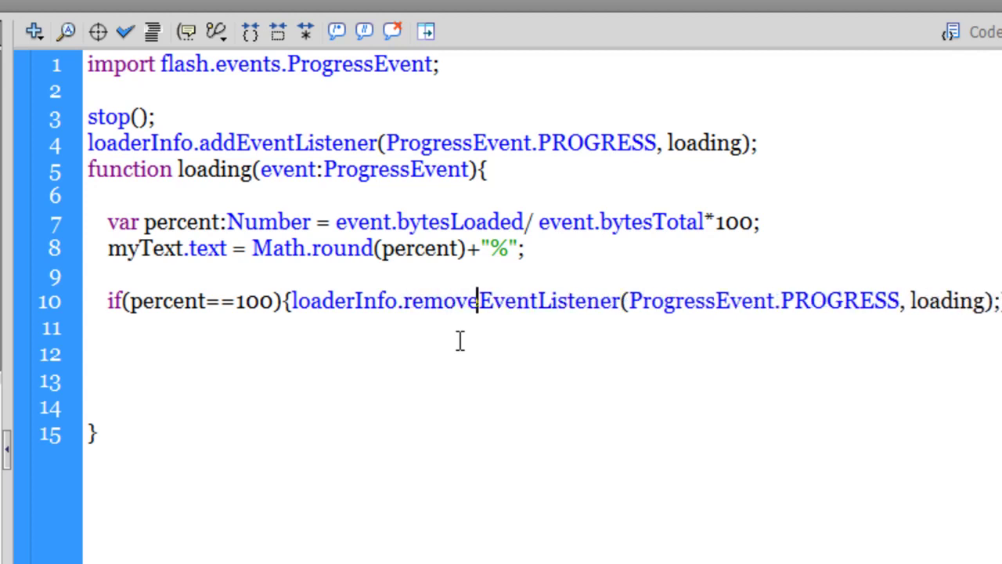
pyautogui.click(993, 302)
pyautogui.press('Return')
pyautogui.write('}')
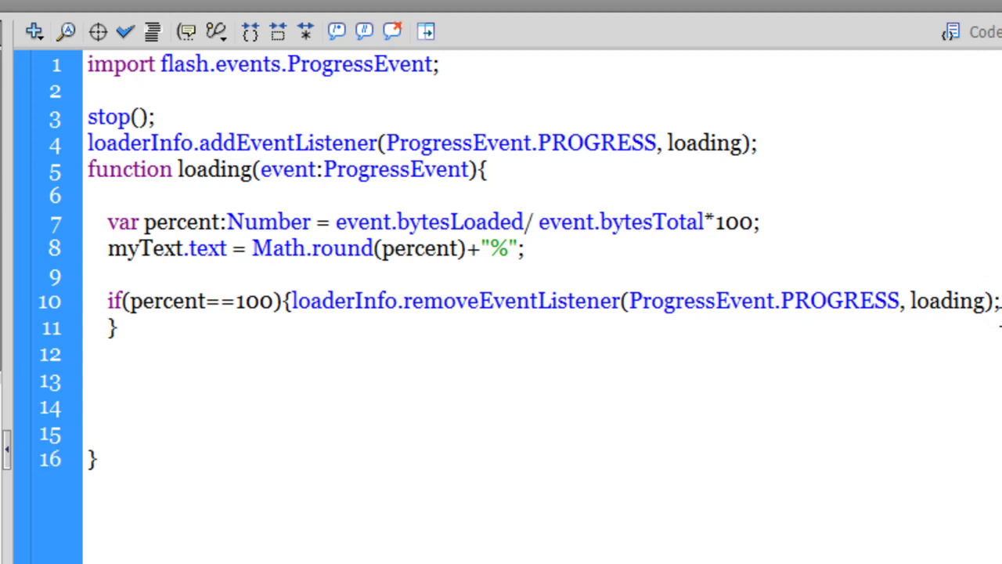
pyautogui.write('next')
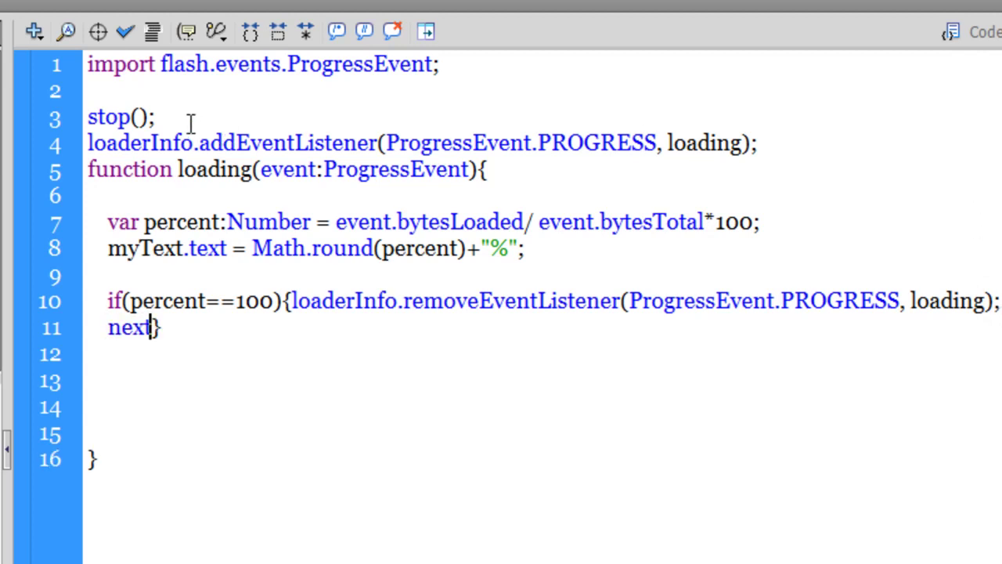
# Complete nextFrame(); inside the if block and delete the extra blank lines.
pyautogui.moveTo(191, 119); pyautogui.dragTo(49, 123)
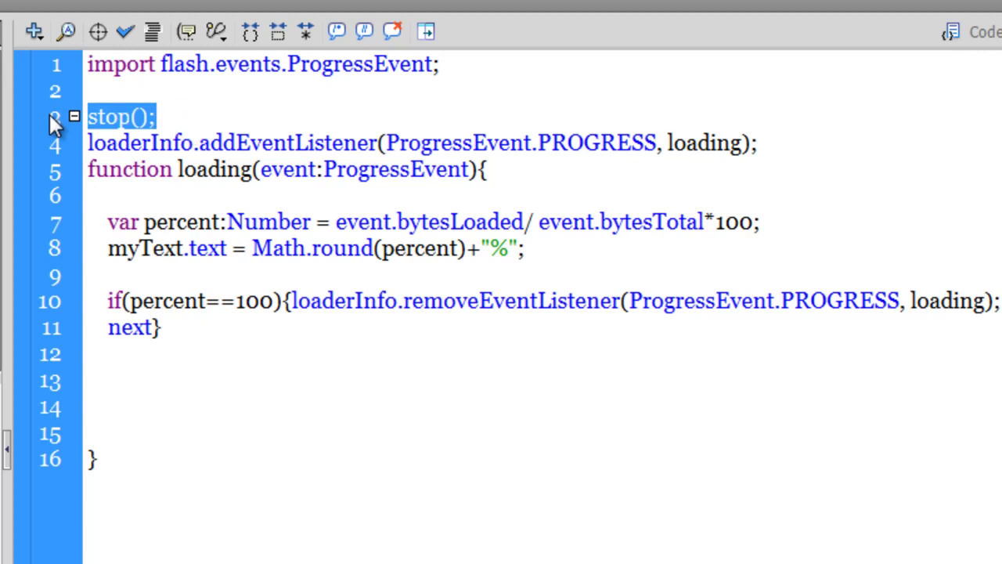
pyautogui.click(151, 327)
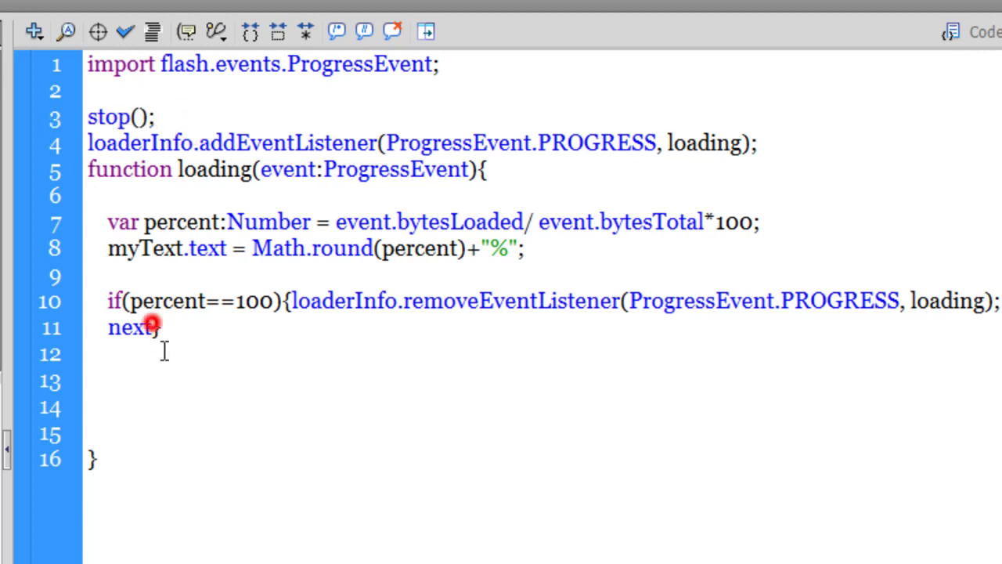
pyautogui.write('Frame')
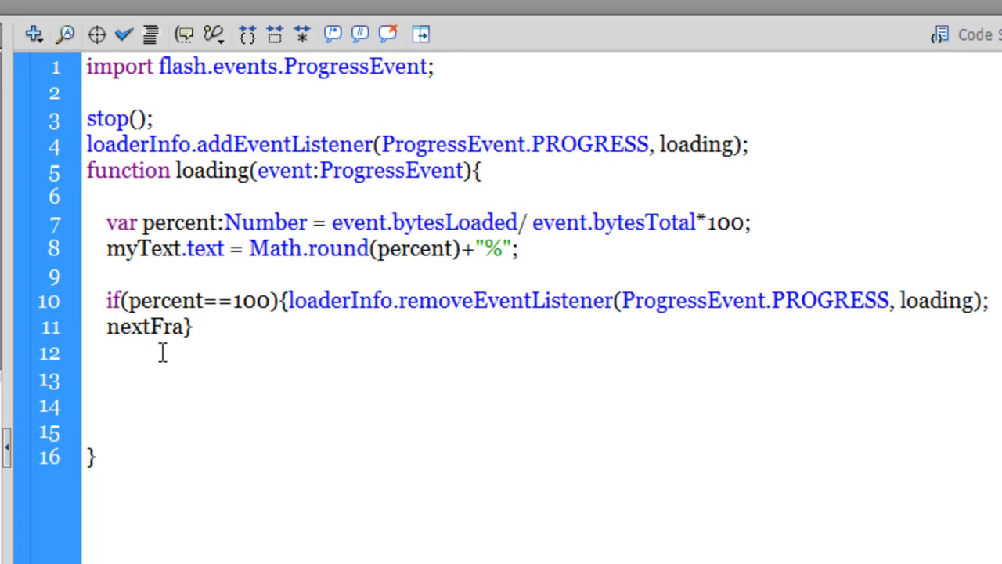
pyautogui.write('();')
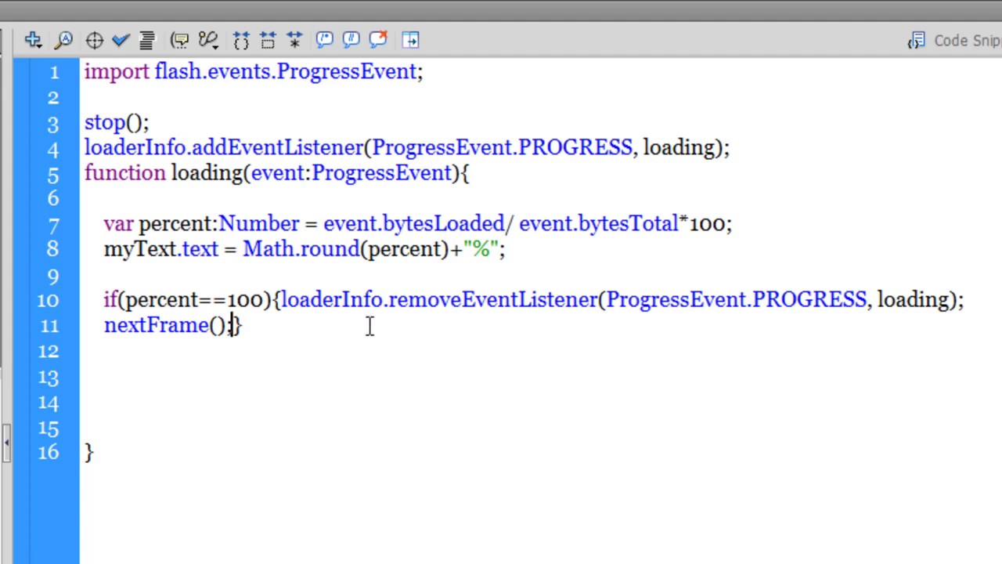
pyautogui.click(102, 355)
pyautogui.press('Delete')
pyautogui.press('Delete')
pyautogui.press('Delete')
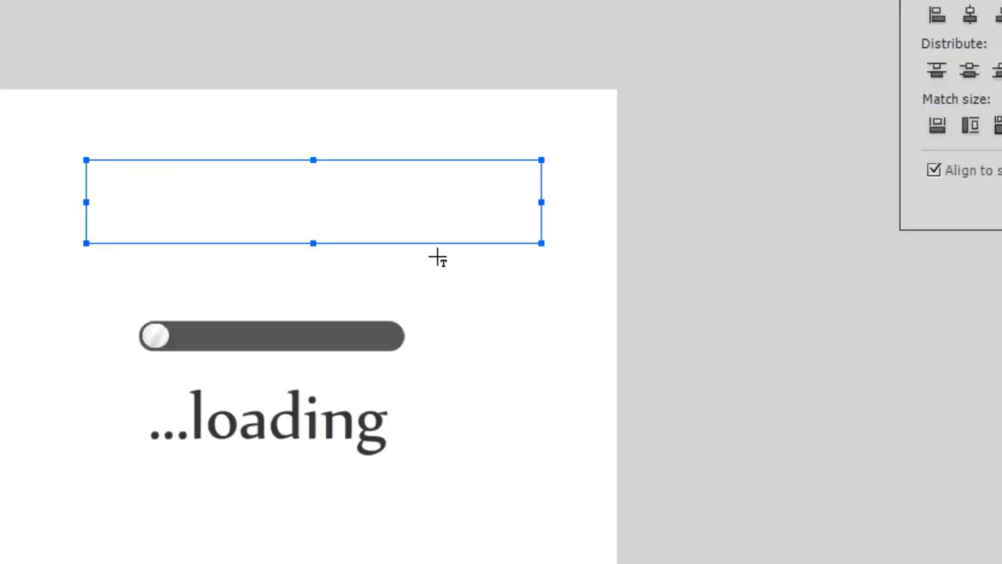
# Embed Nyala in the myText field with Uppercase, Lowercase, Numerals and Punctuation glyphs.
pyautogui.press('v')
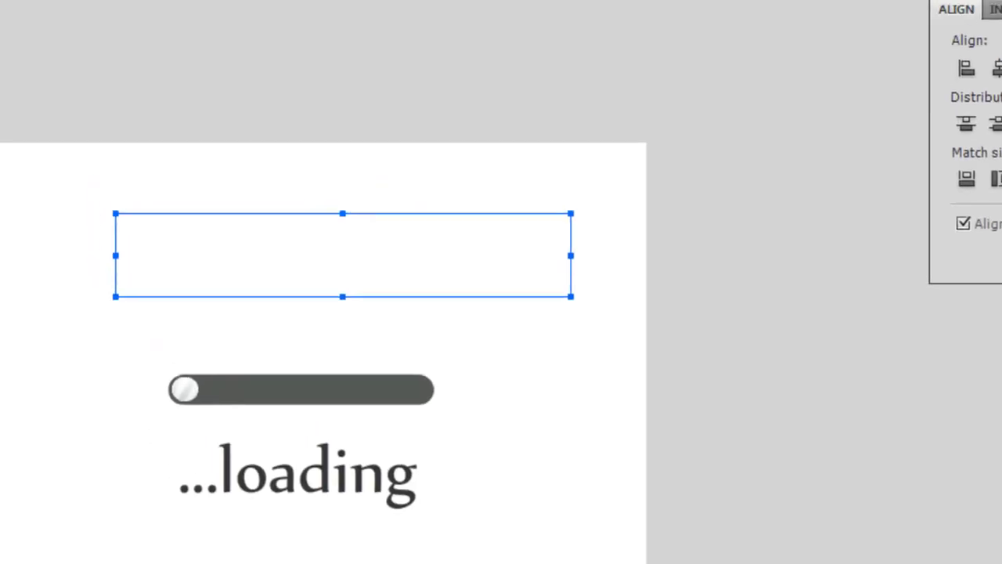
pyautogui.click(369, 298)
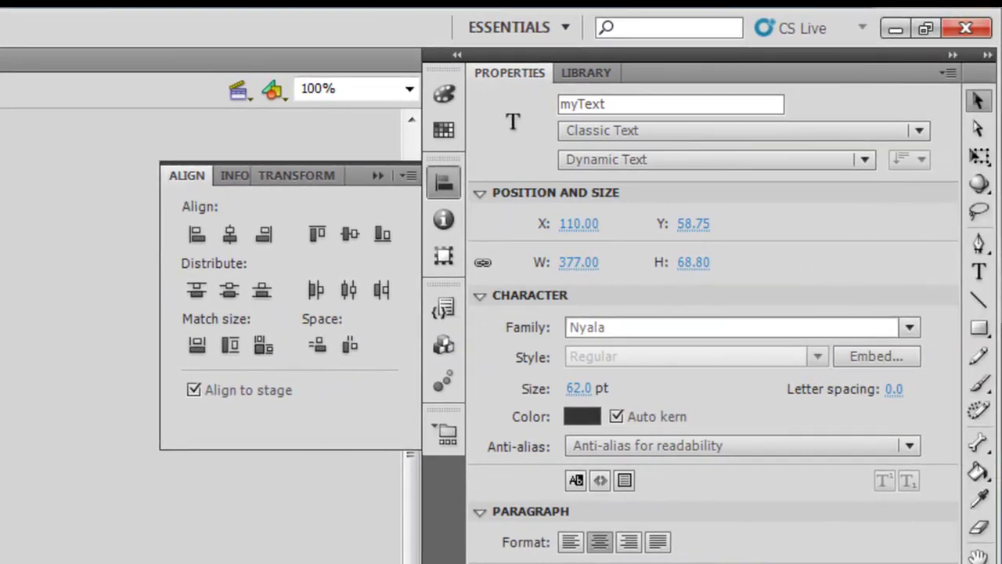
pyautogui.click(865, 356)
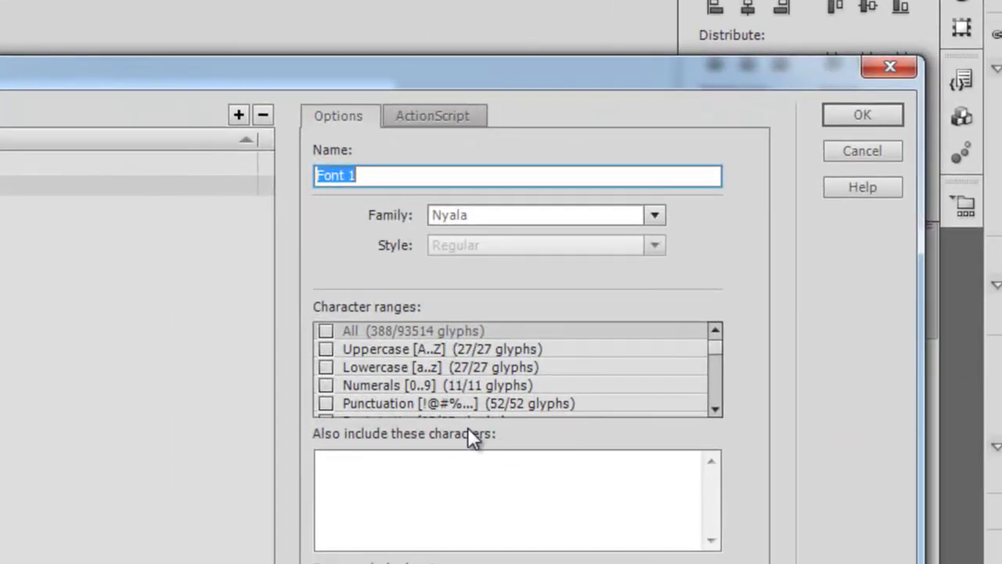
pyautogui.click(326, 349)
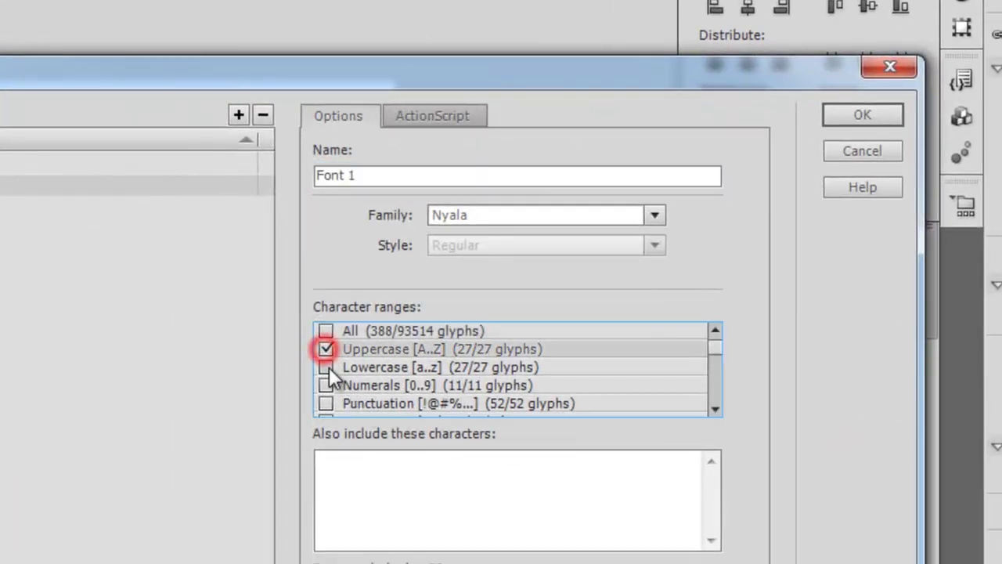
pyautogui.click(325, 367)
pyautogui.click(326, 385)
pyautogui.click(325, 403)
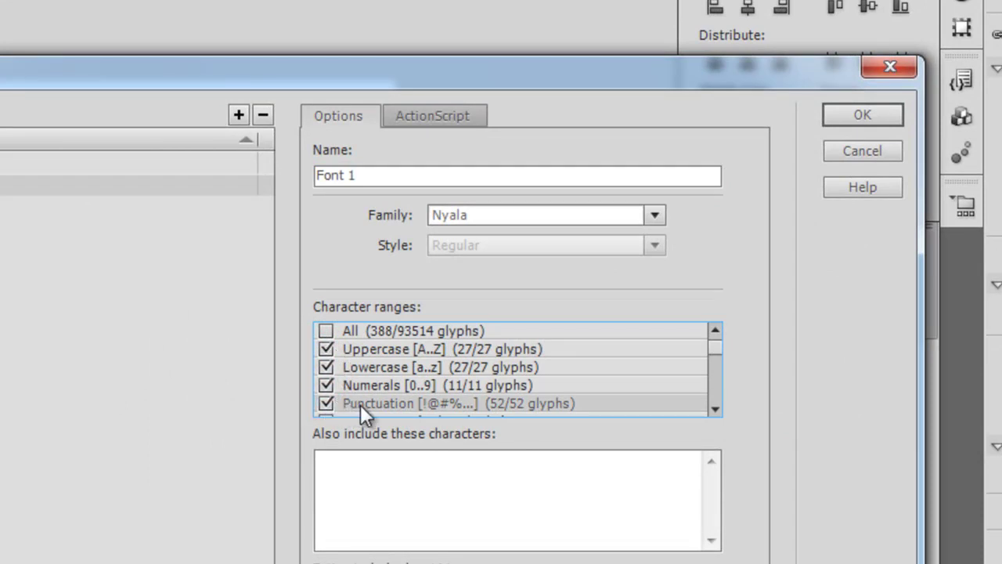
pyautogui.click(853, 117)
pyautogui.click(580, 306)
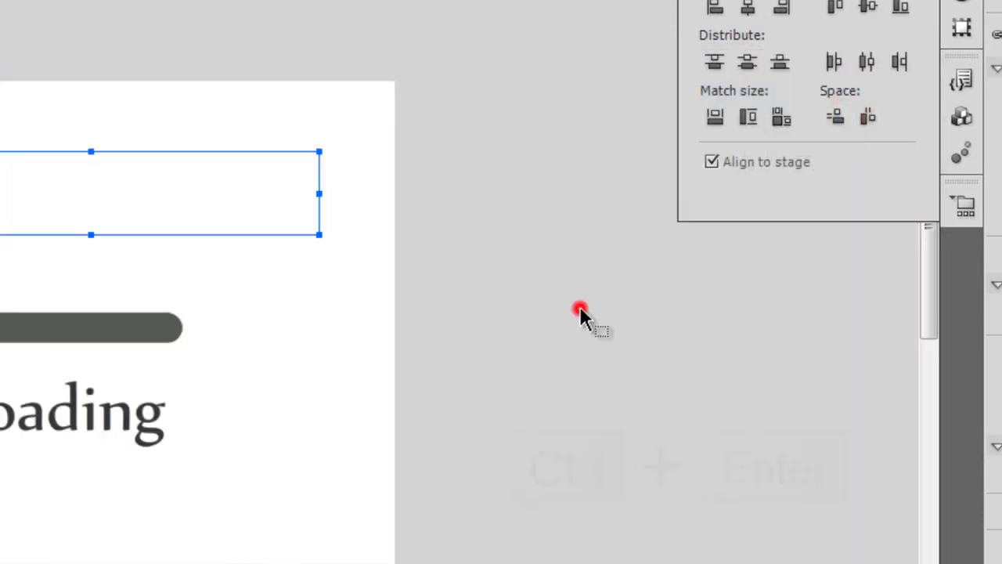
# Test the preloader movie and shift the percentage text box slightly left and down.
pyautogui.hotkey('ctrl', 'Return')
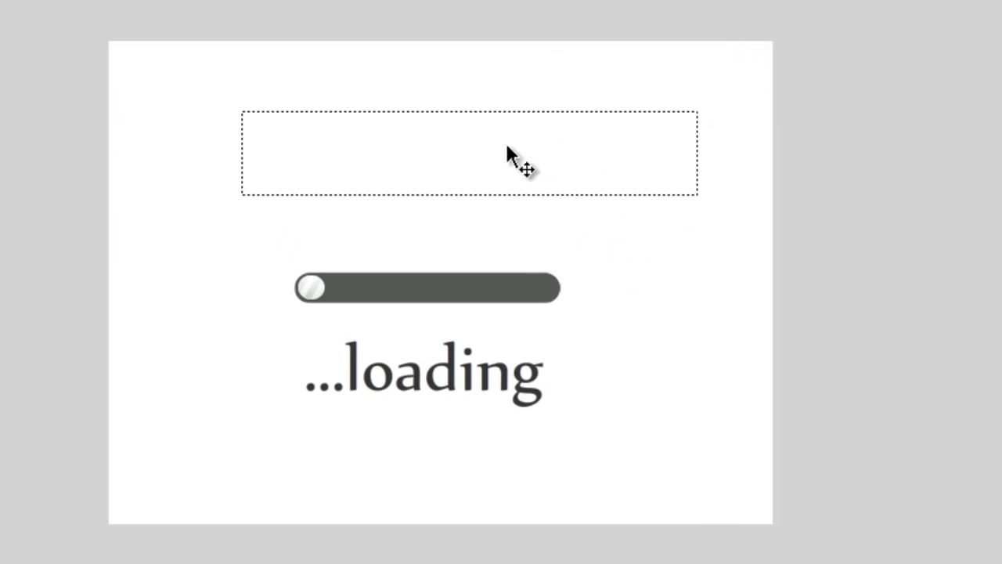
pyautogui.moveTo(505, 144); pyautogui.dragTo(480, 155)
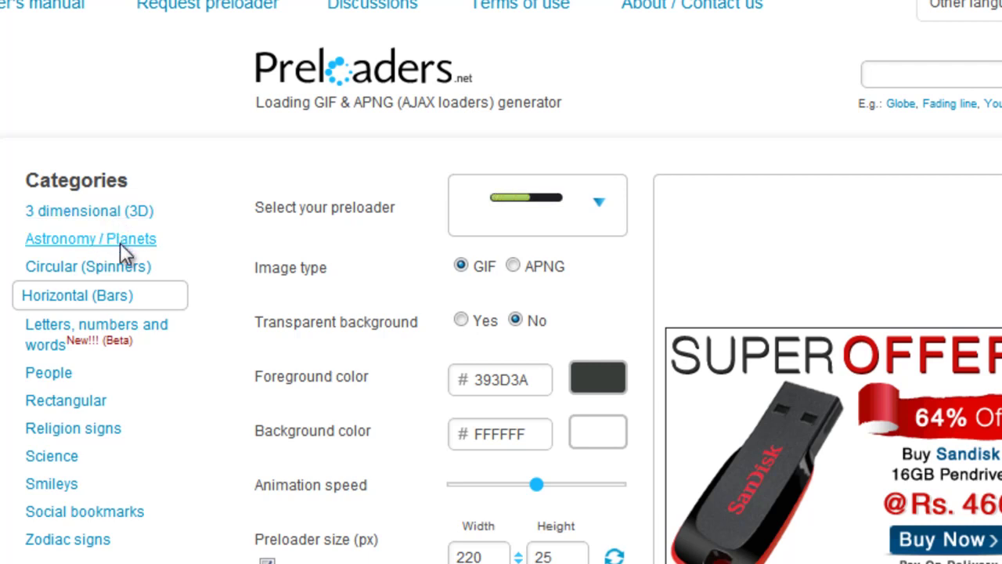
# Choose the Circular (Spinners) category and browse its spinner designs in the preloader grid.
pyautogui.click(127, 266)
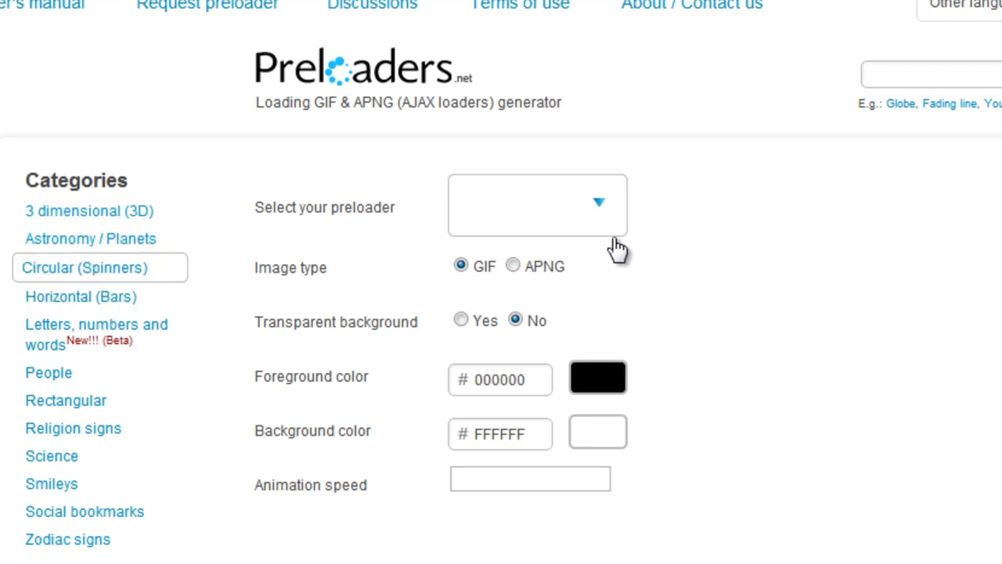
pyautogui.click(599, 206)
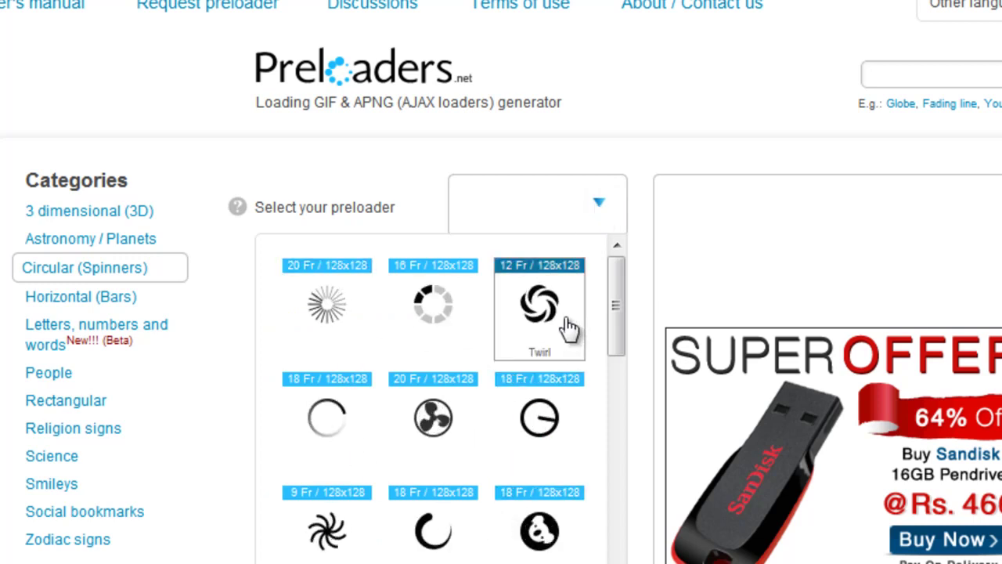
pyautogui.moveTo(615, 295)
pyautogui.mouseDown()
pyautogui.moveTo(609, 523)
pyautogui.moveTo(621, 549)
pyautogui.moveTo(614, 282)
pyautogui.mouseUp()
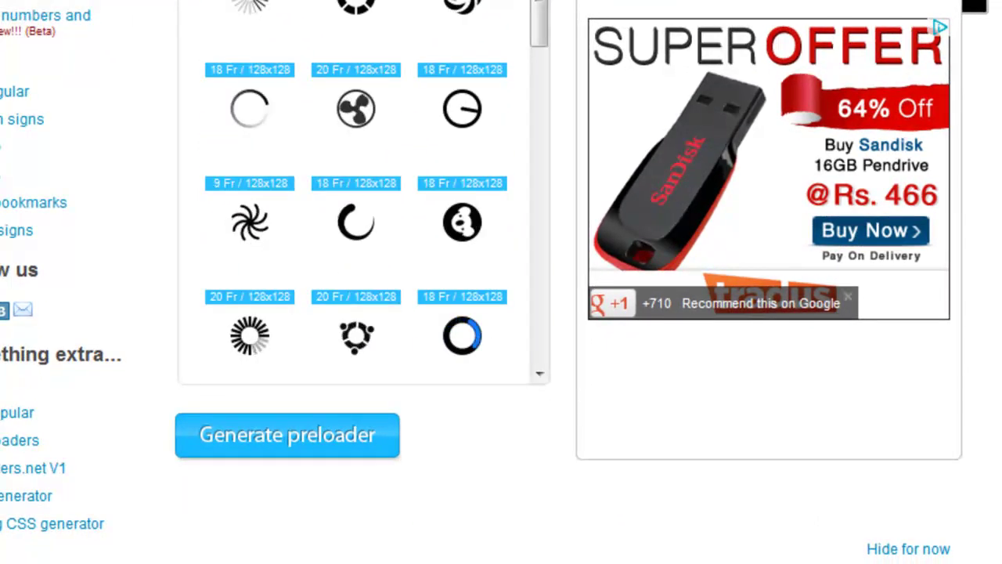
pyautogui.click(517, 39)
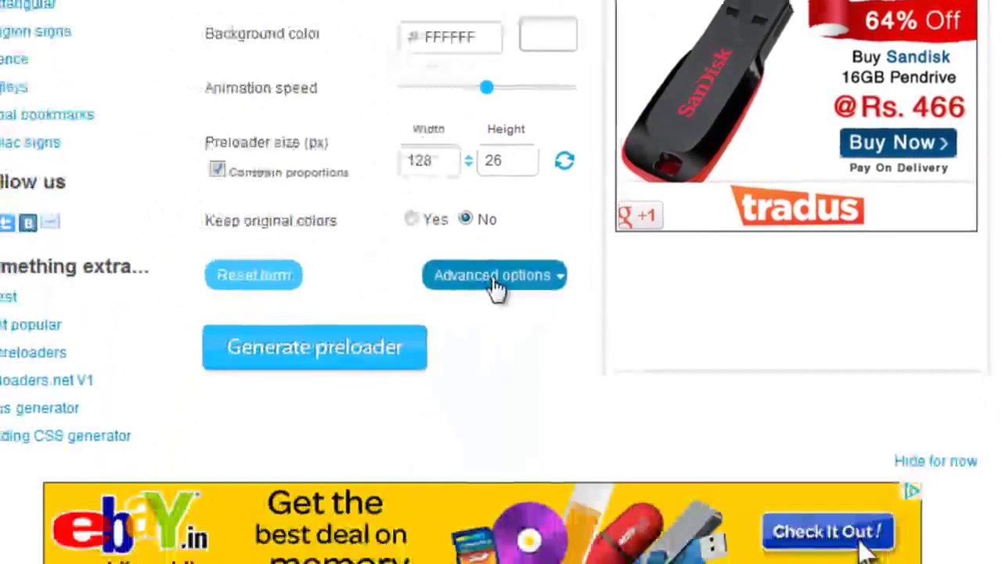
# Expand Preloaders.net's advanced options and select the 15 in the Frames amount field to replace it.
pyautogui.click(407, 559)
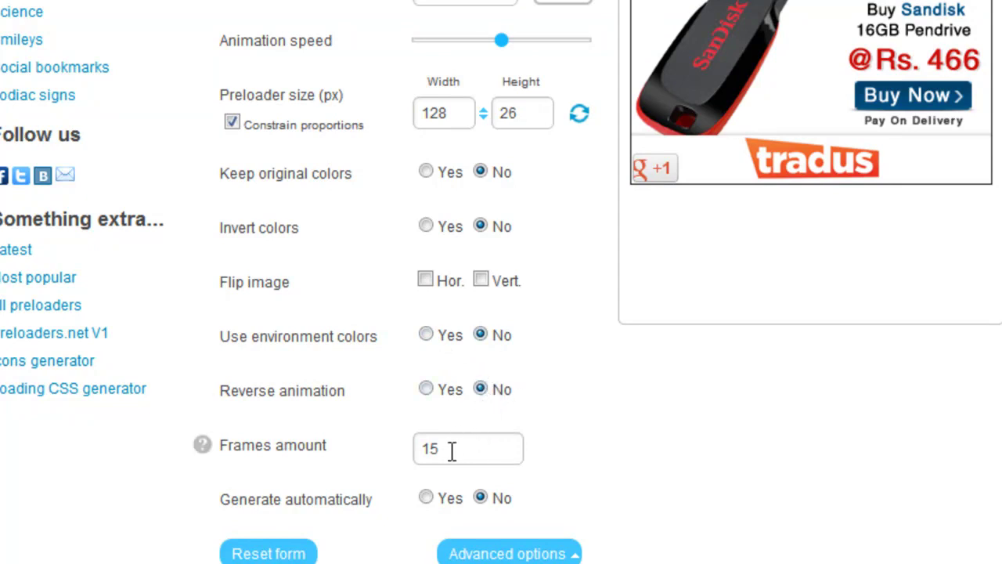
pyautogui.moveTo(448, 449); pyautogui.dragTo(380, 449)
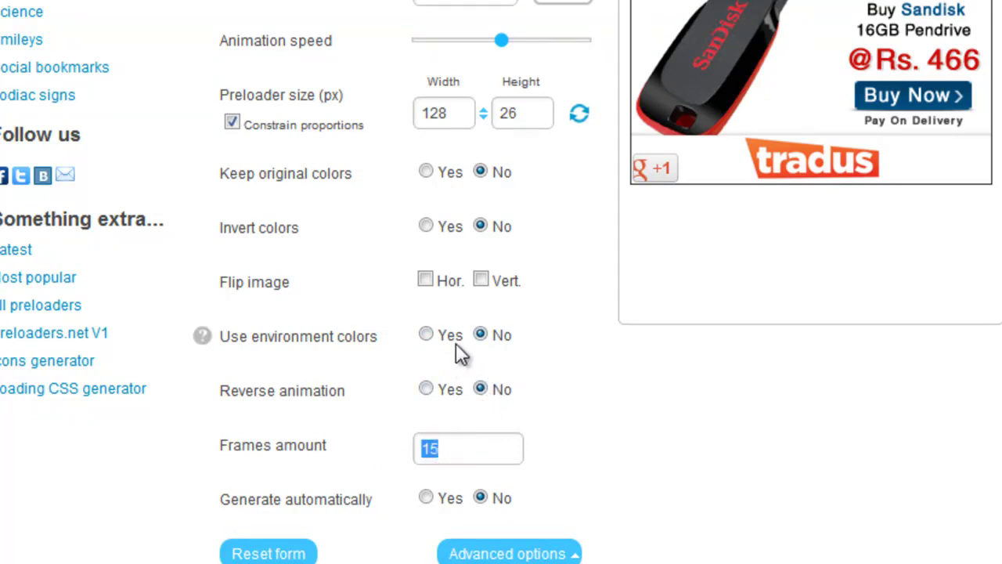